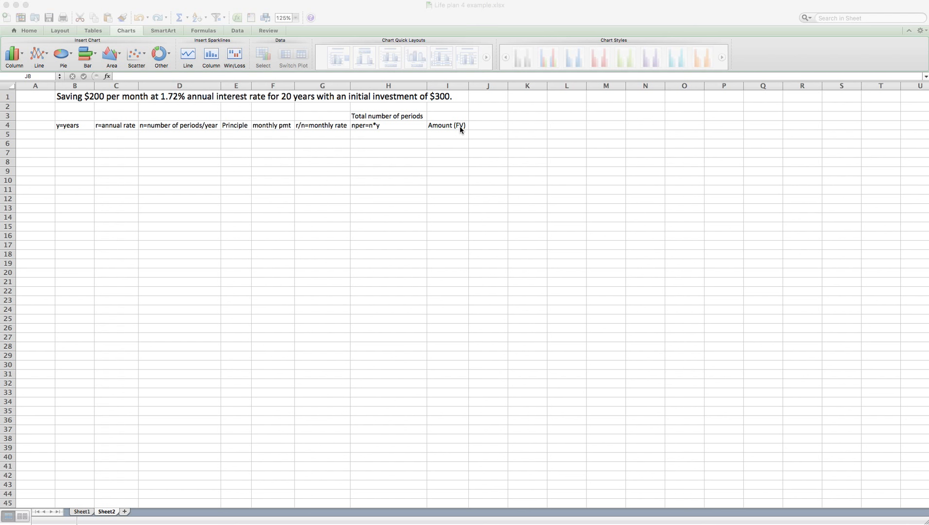
Step: Enter years 1, 2 and 3 in cells B5 through B7
{"action": "left_click", "coordinate": [72, 134]}
{"action": "left_click", "coordinate": [74, 135]}
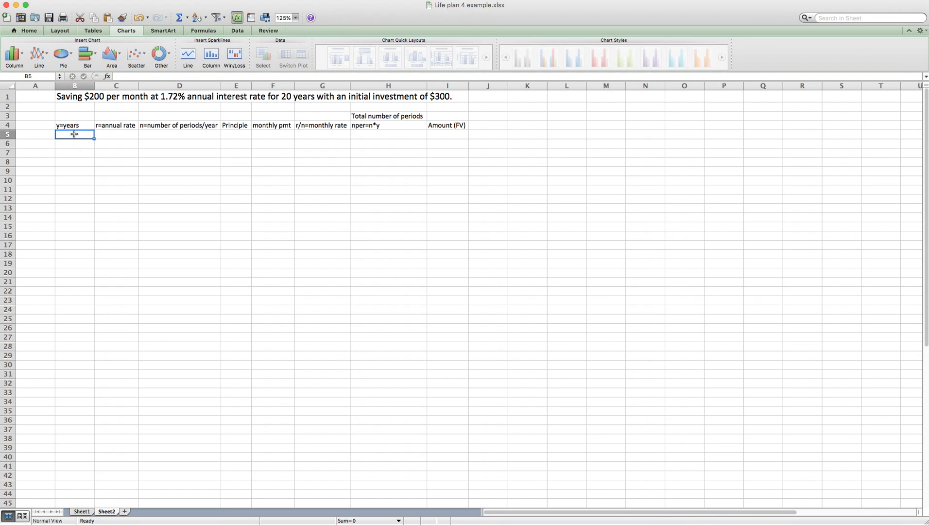
{"action": "type", "text": "1"}
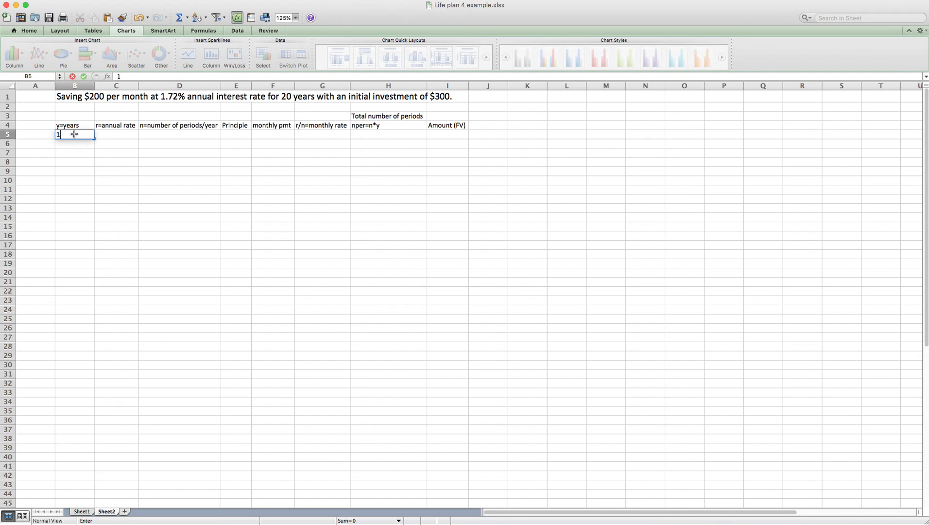
{"action": "key", "text": "Return"}
{"action": "type", "text": "2"}
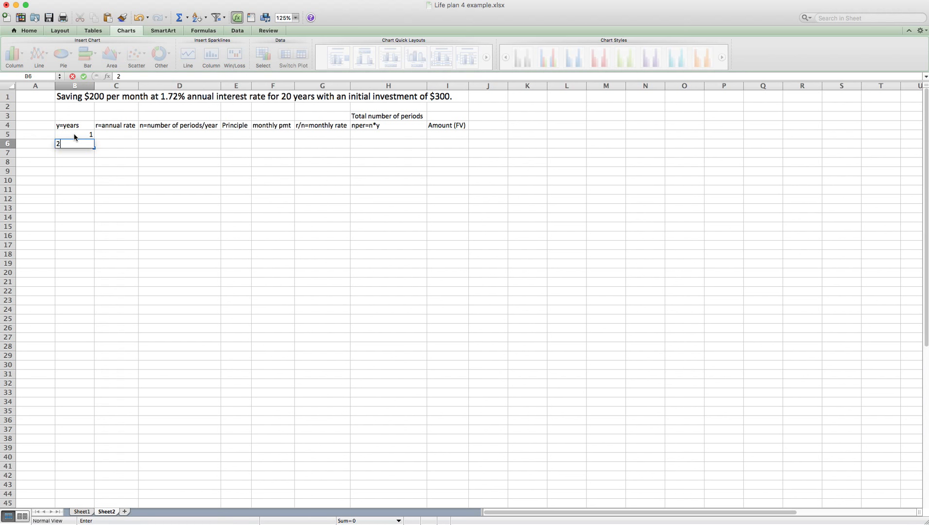
{"action": "key", "text": "Return"}
{"action": "type", "text": "3"}
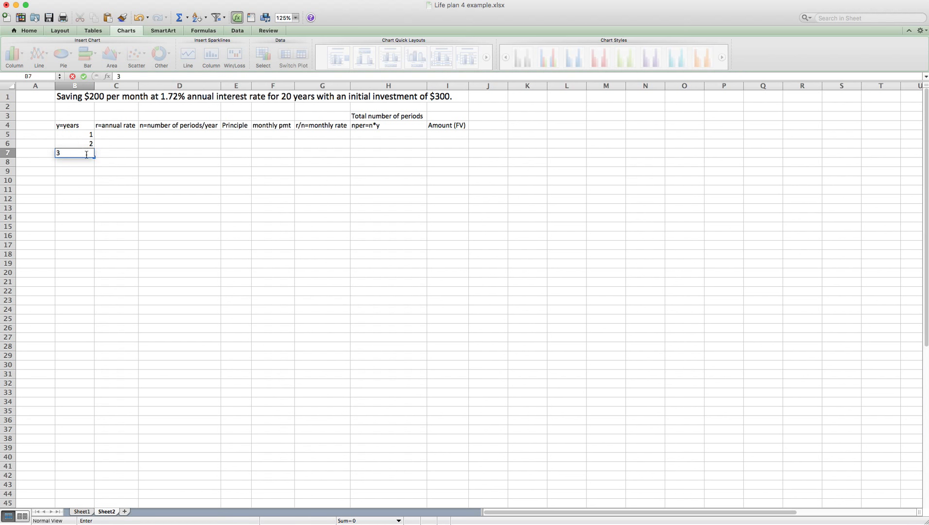
{"action": "left_click", "coordinate": [86, 133]}
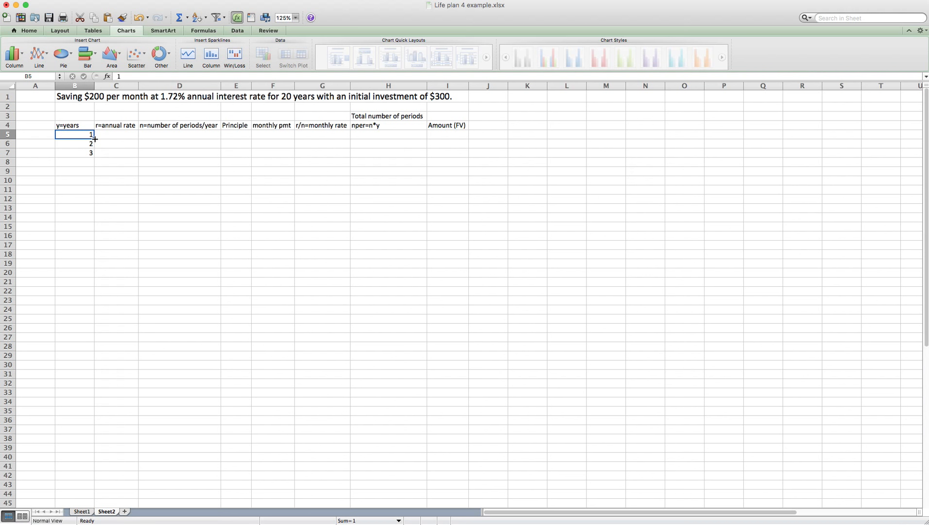
Step: Extend the year series from B5:B7 down to 20 in B24
{"action": "left_click", "coordinate": [69, 153], "text": "shift"}
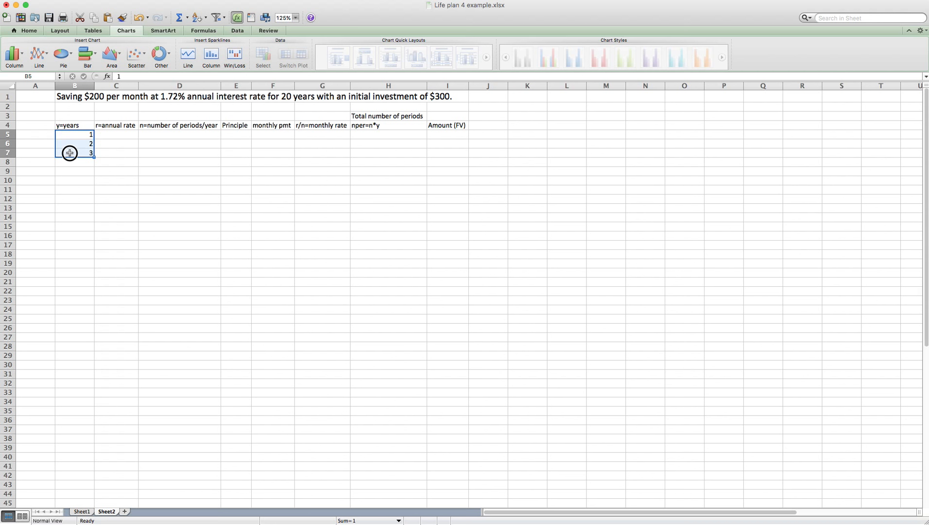
{"action": "left_click", "coordinate": [66, 134]}
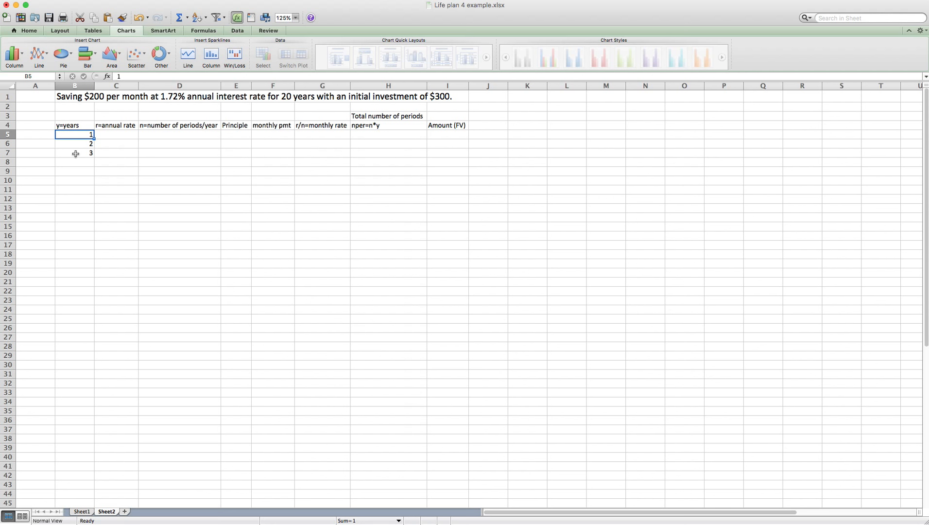
{"action": "left_click", "coordinate": [75, 154], "text": "shift"}
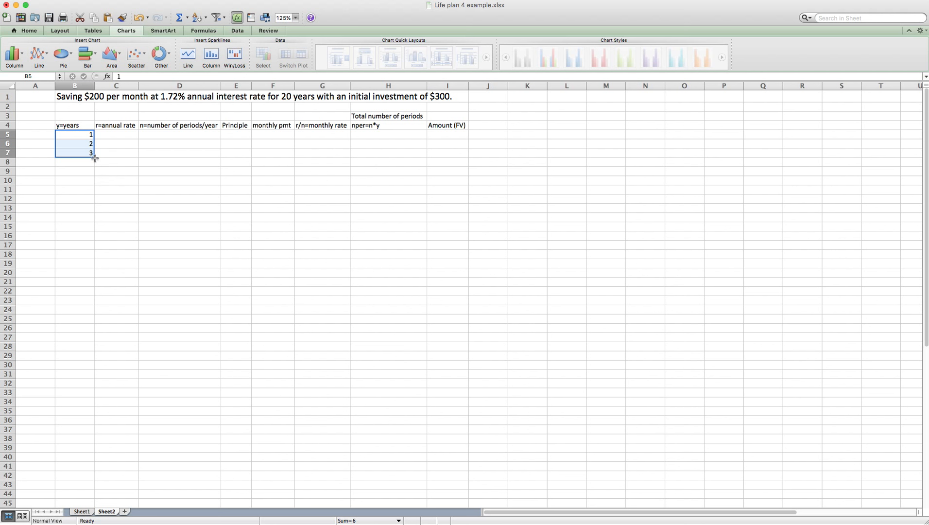
{"action": "left_click_drag", "start_coordinate": [94, 157], "coordinate": [97, 313]}
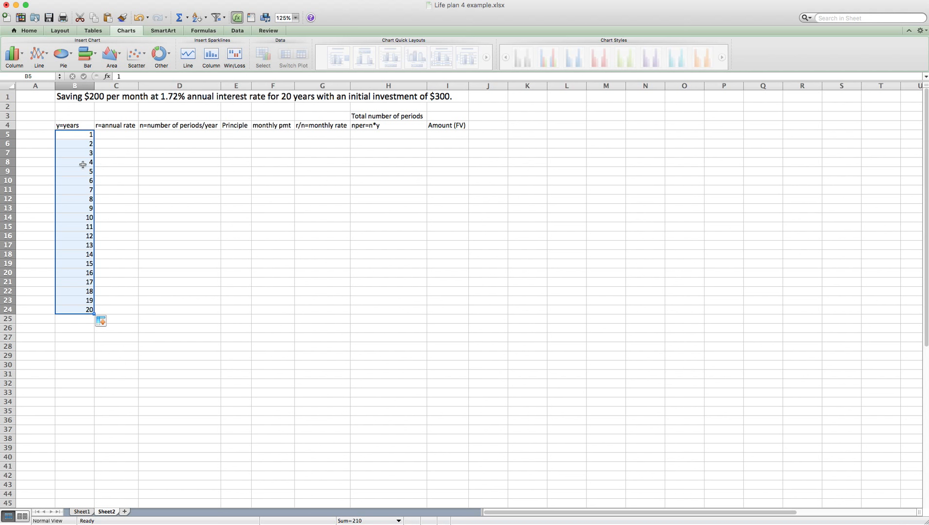
{"action": "left_click", "coordinate": [116, 137]}
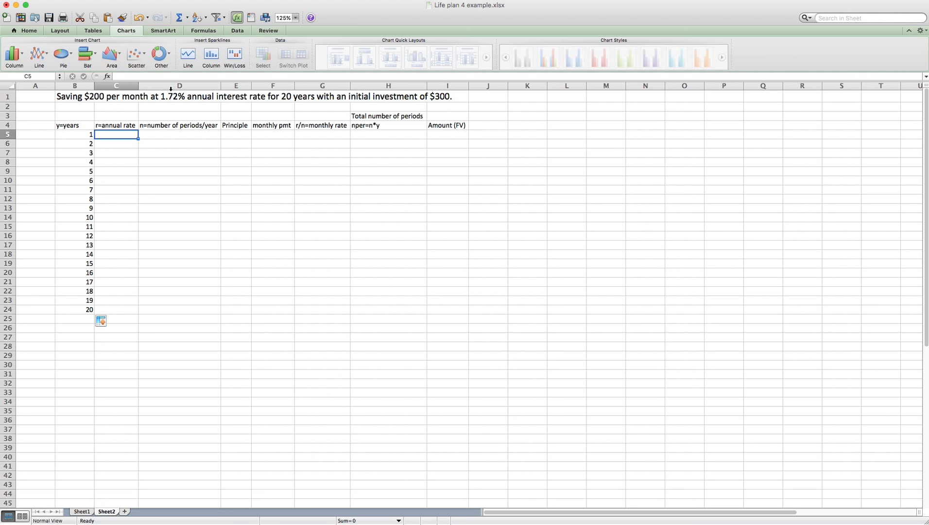
Step: Note 0.0172 in D2 and enter 1.72% as year 1's annual rate in C5
{"action": "left_click", "coordinate": [149, 107]}
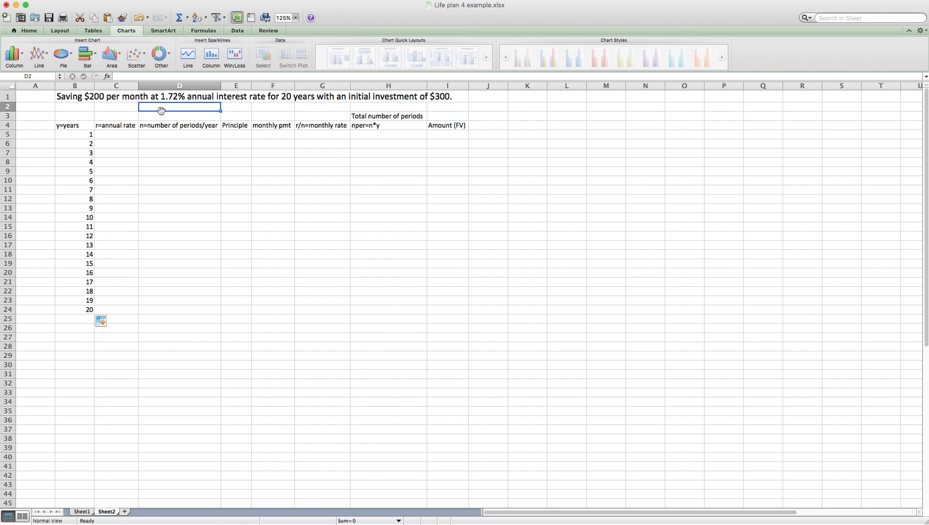
{"action": "type", "text": ".01"}
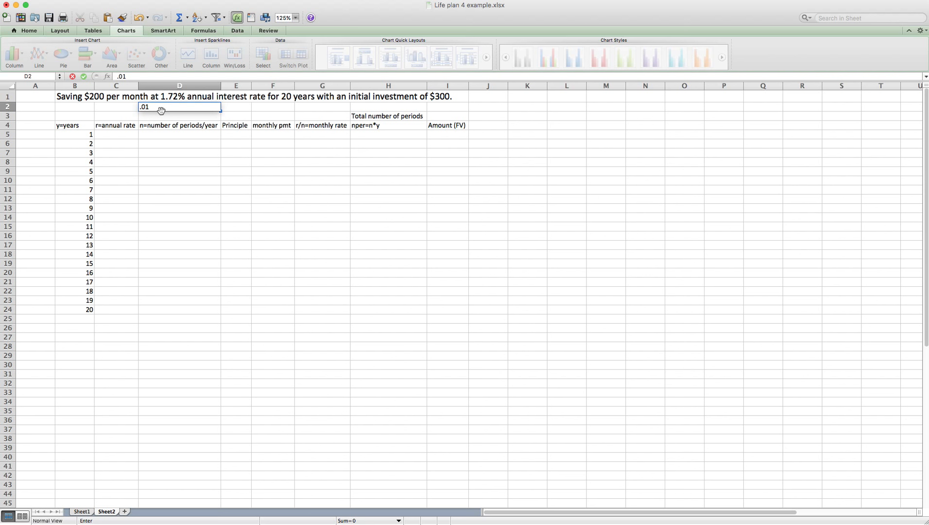
{"action": "type", "text": "72"}
{"action": "left_click", "coordinate": [127, 136]}
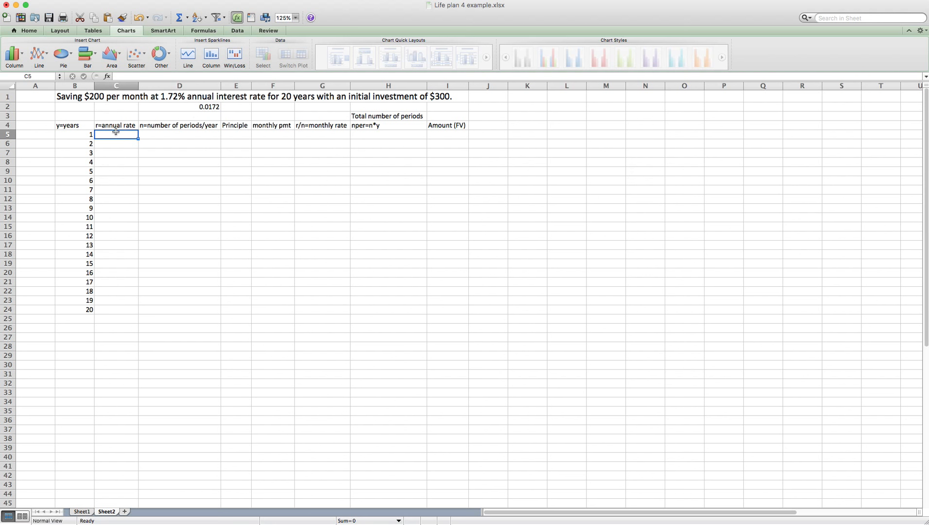
{"action": "type", "text": "1.72%"}
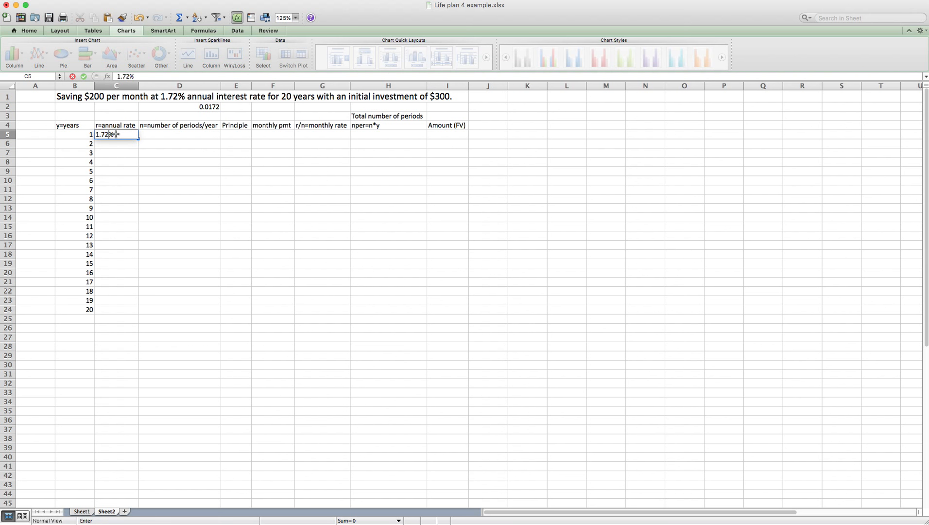
{"action": "key", "text": "Tab"}
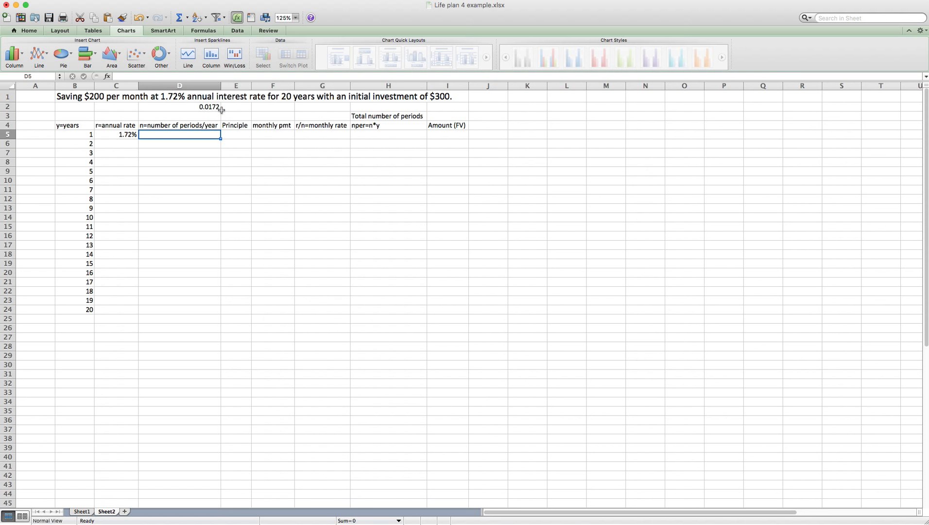
Step: Try copying 1.72% down to year 20, then pull the fill back to undo it
{"action": "left_click", "coordinate": [123, 135]}
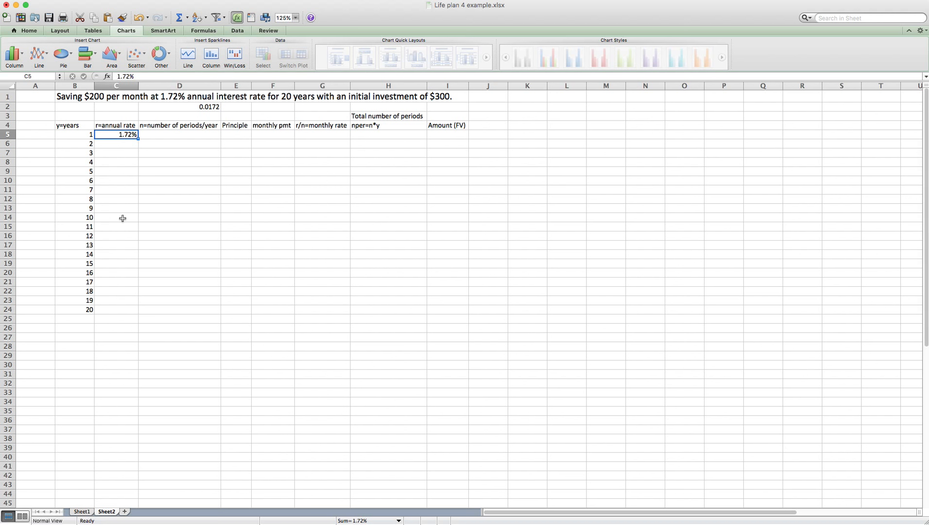
{"action": "left_click", "coordinate": [138, 139]}
{"action": "left_click_drag", "start_coordinate": [138, 138], "coordinate": [142, 312]}
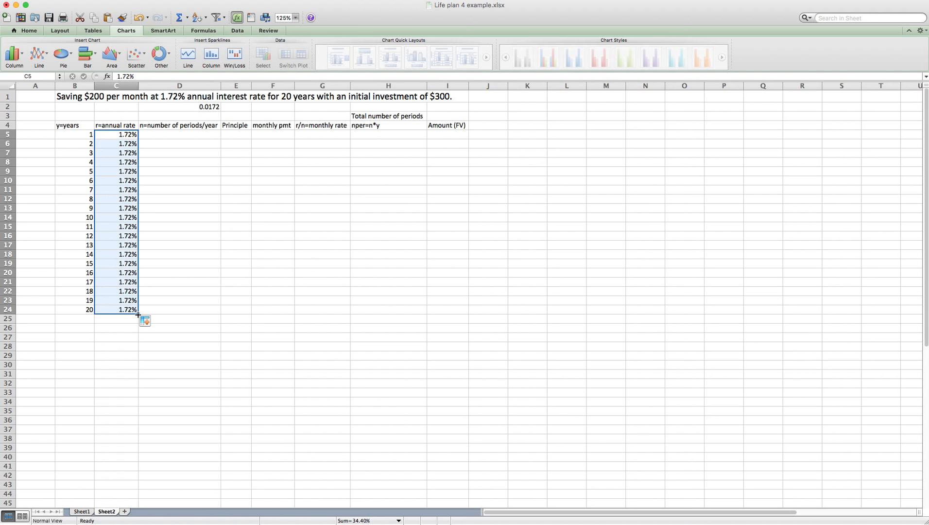
{"action": "left_click_drag", "start_coordinate": [138, 315], "coordinate": [138, 140]}
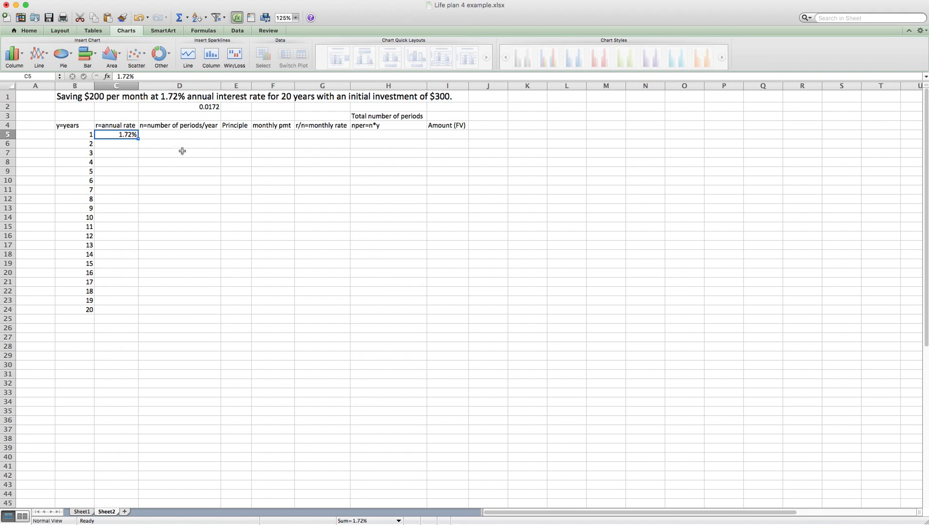
{"action": "left_click", "coordinate": [171, 135]}
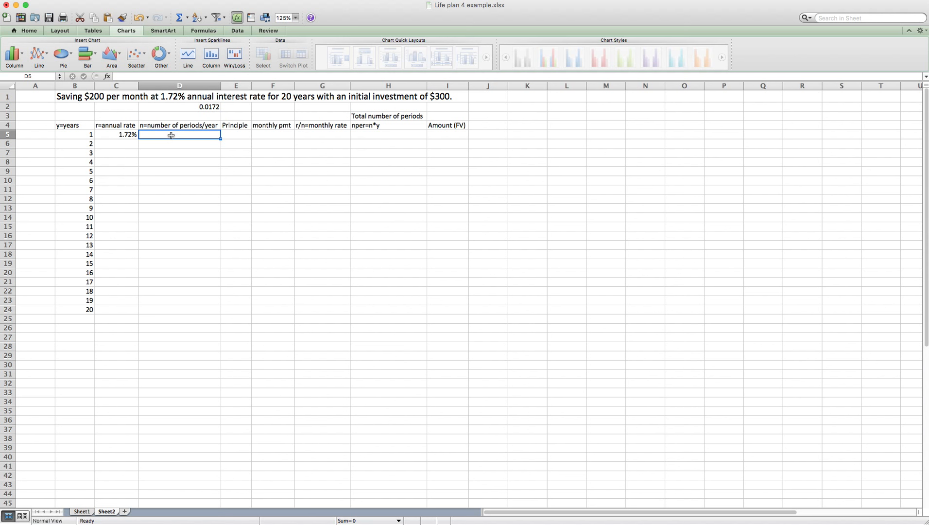
Step: Enter 12 periods per year in D5 for year 1
{"action": "left_click", "coordinate": [172, 136]}
{"action": "type", "text": "12"}
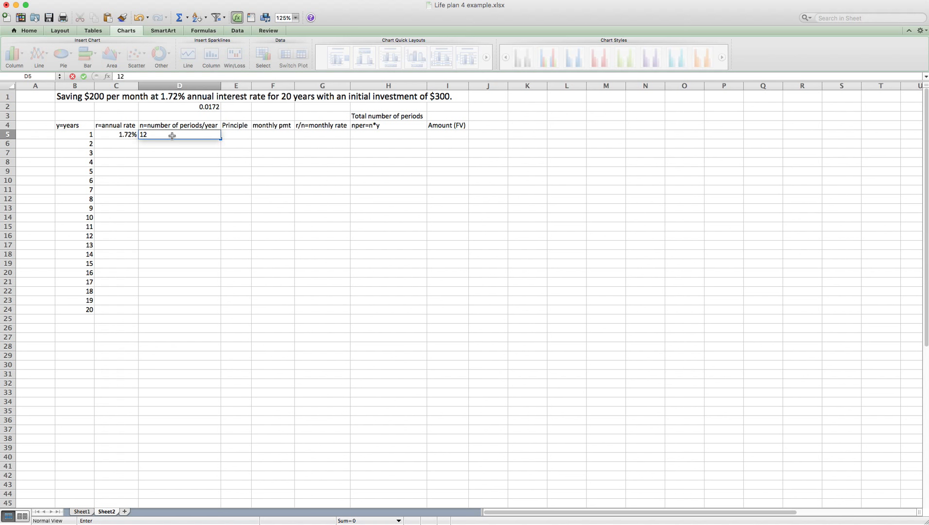
{"action": "key", "text": "Tab"}
{"action": "left_click", "coordinate": [172, 135]}
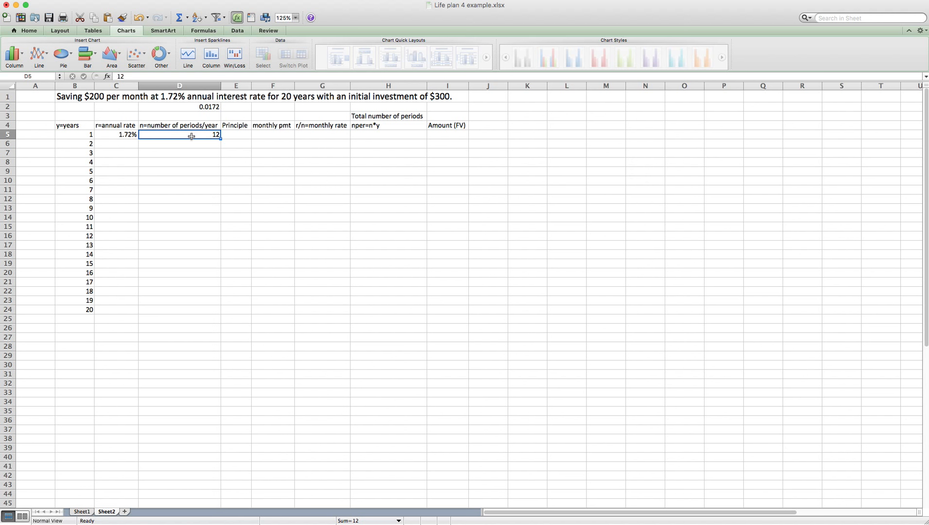
{"action": "left_click", "coordinate": [229, 134]}
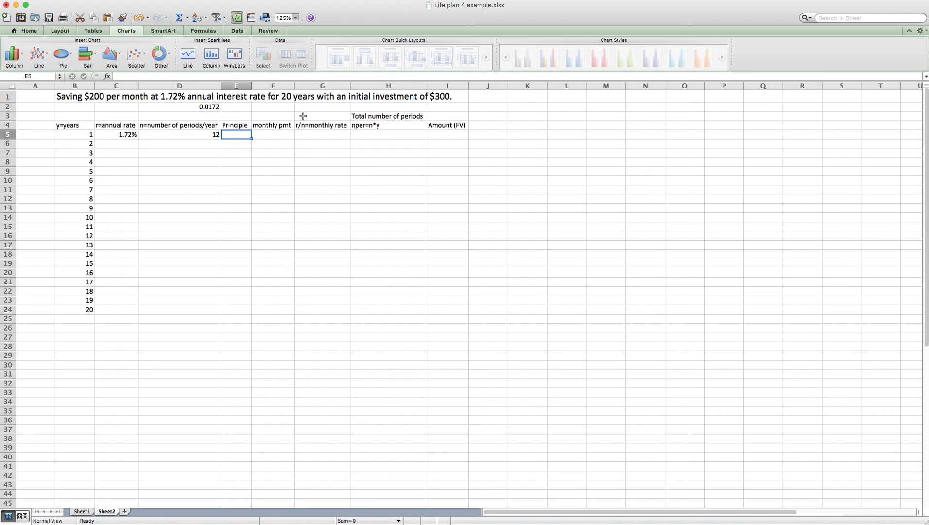
Step: Enter year 1's principle of 300 in E5 and monthly payment of 200 in F5
{"action": "type", "text": "300"}
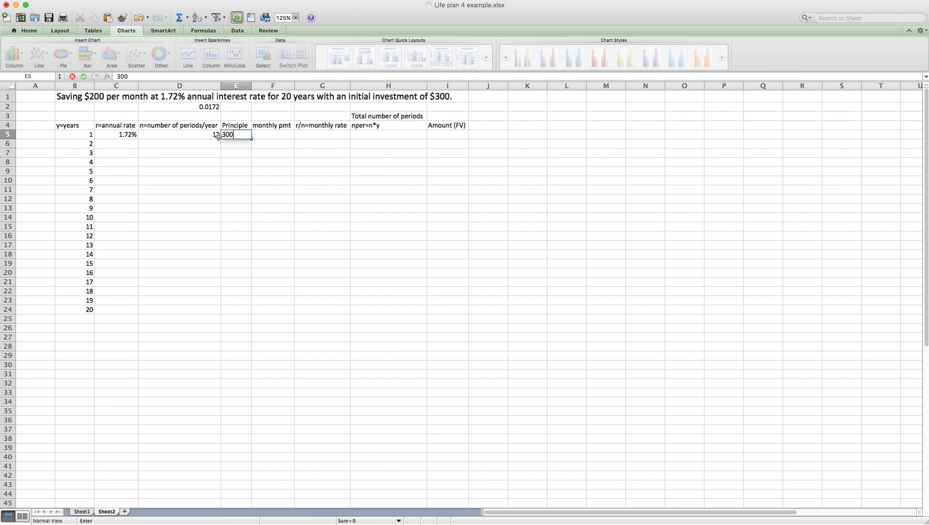
{"action": "key", "text": "Tab"}
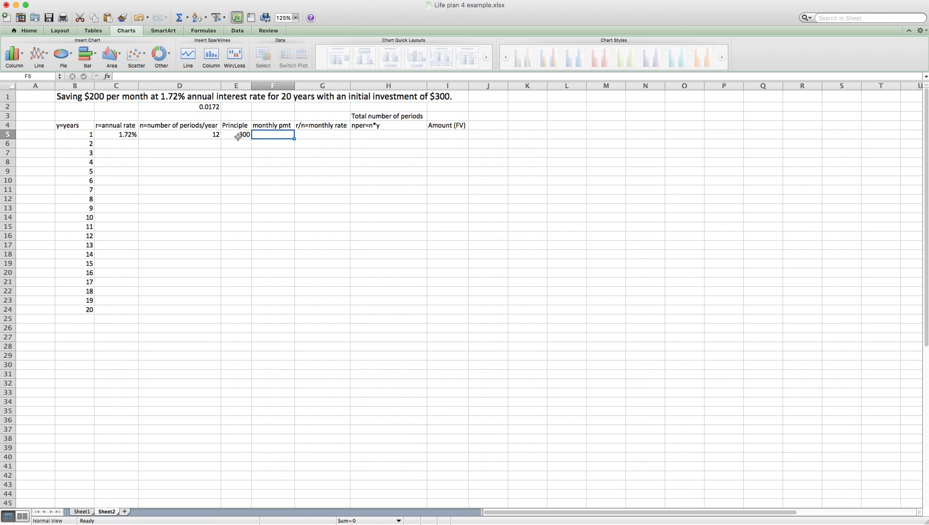
{"action": "left_click", "coordinate": [237, 136]}
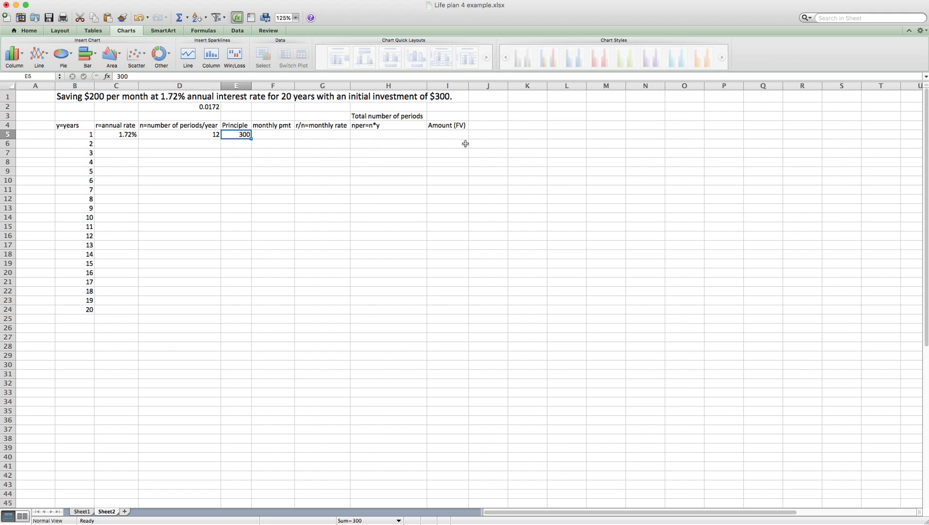
{"action": "left_click", "coordinate": [273, 133]}
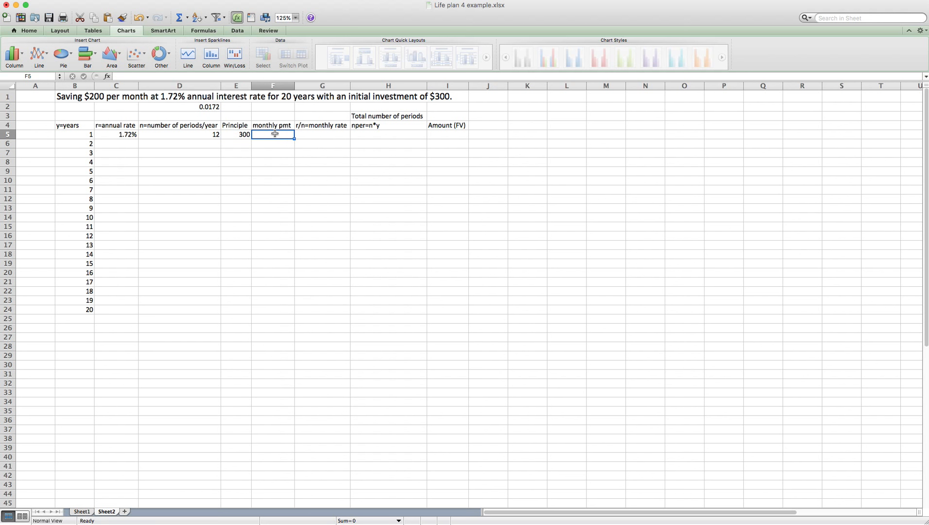
{"action": "type", "text": "200"}
{"action": "key", "text": "Tab"}
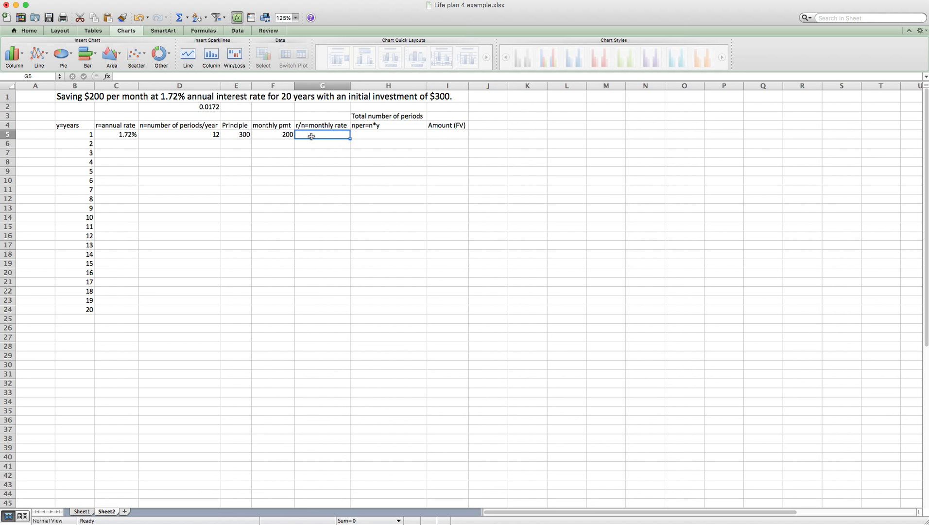
Step: Enter =C5/D5 in G5, giving year 1's monthly rate of 0.001433333
{"action": "type", "text": "="}
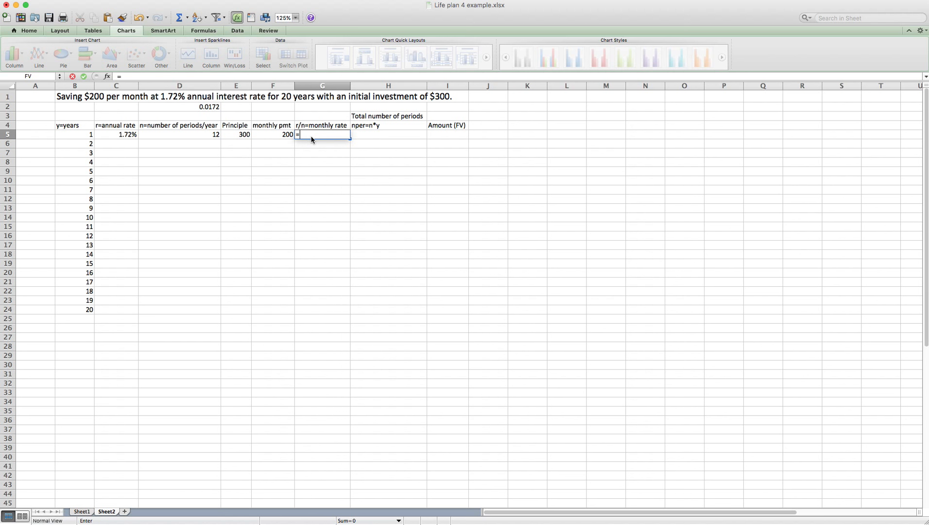
{"action": "left_click", "coordinate": [126, 136]}
{"action": "left_click", "coordinate": [126, 135]}
{"action": "type", "text": "/"}
{"action": "left_click", "coordinate": [185, 135]}
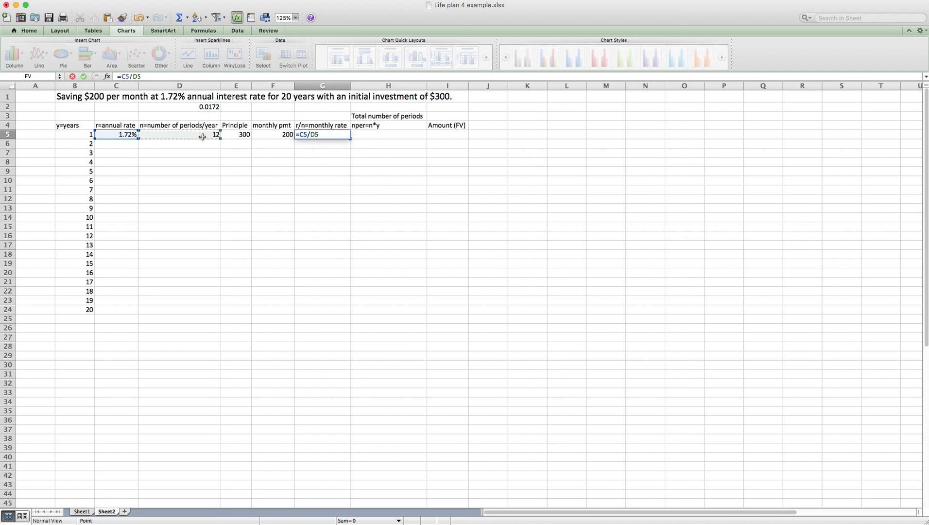
{"action": "key", "text": "Tab"}
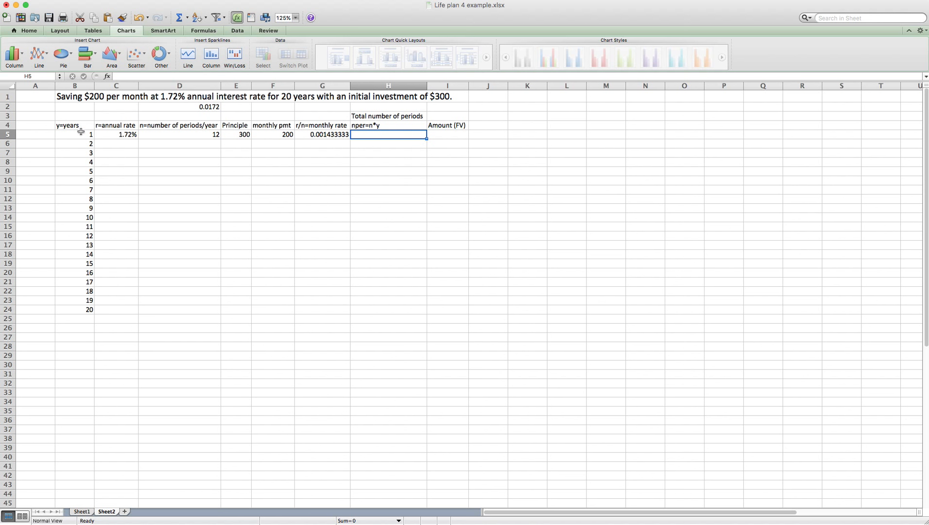
{"action": "left_click", "coordinate": [377, 135]}
Step: Enter =D5*B5 in H5 so year 1's total periods equal 12
{"action": "left_click", "coordinate": [362, 136]}
{"action": "type", "text": "="}
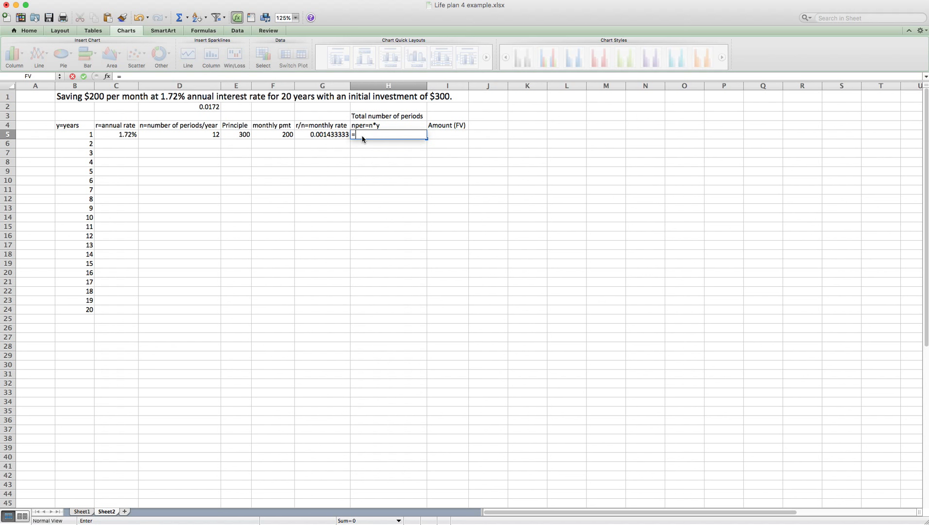
{"action": "left_click", "coordinate": [197, 137]}
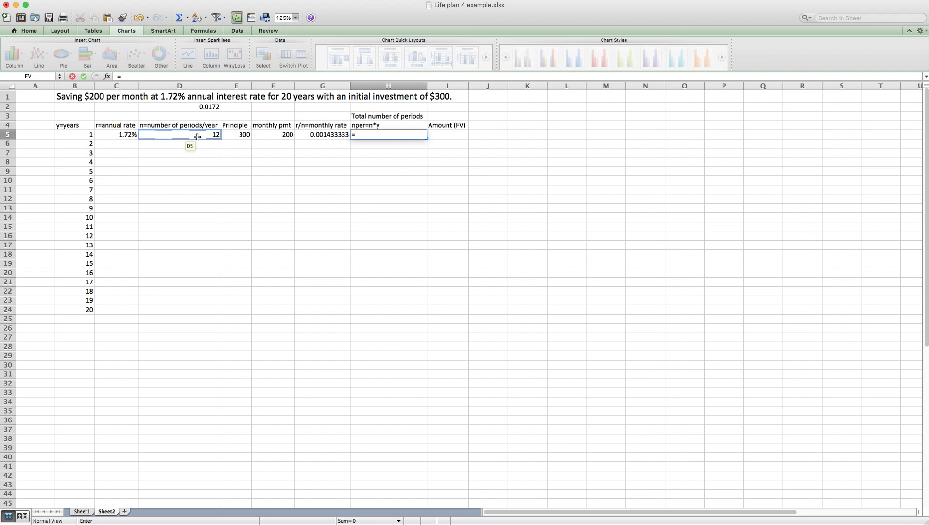
{"action": "type", "text": "*"}
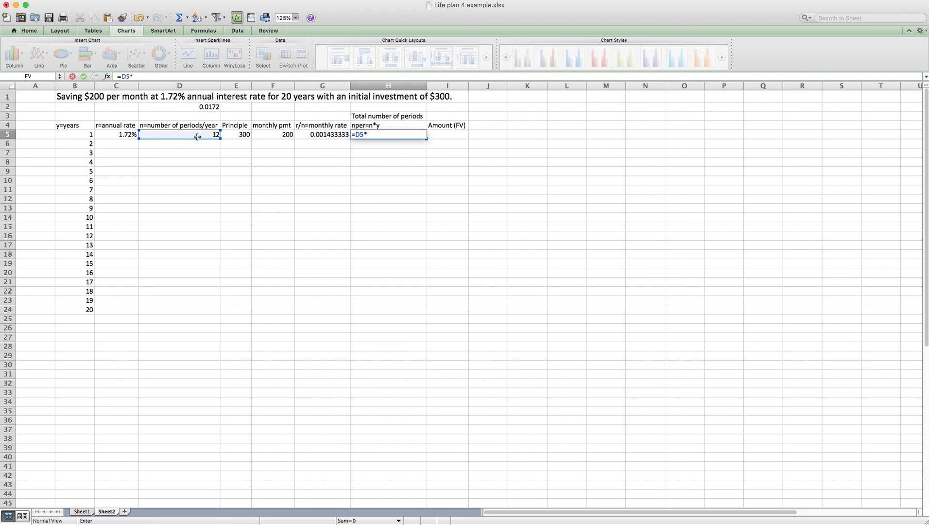
{"action": "left_click", "coordinate": [79, 136]}
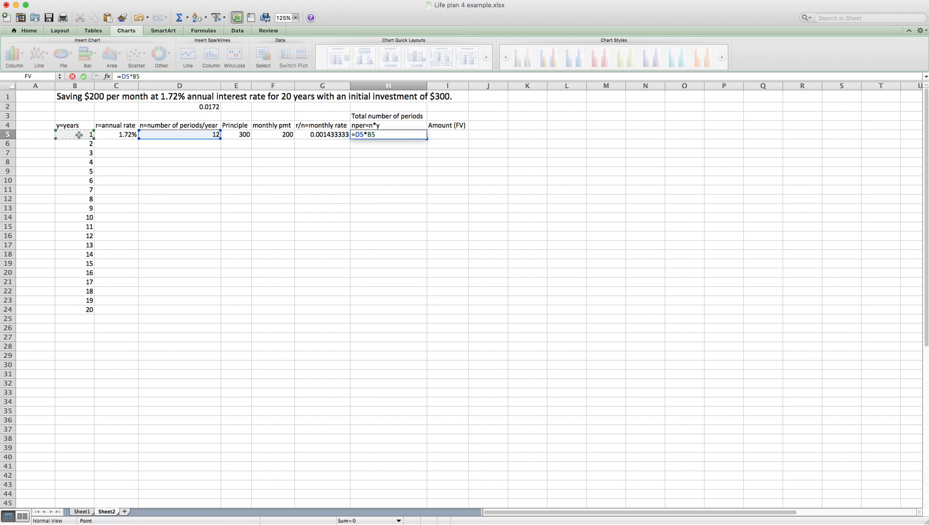
{"action": "key", "text": "Return"}
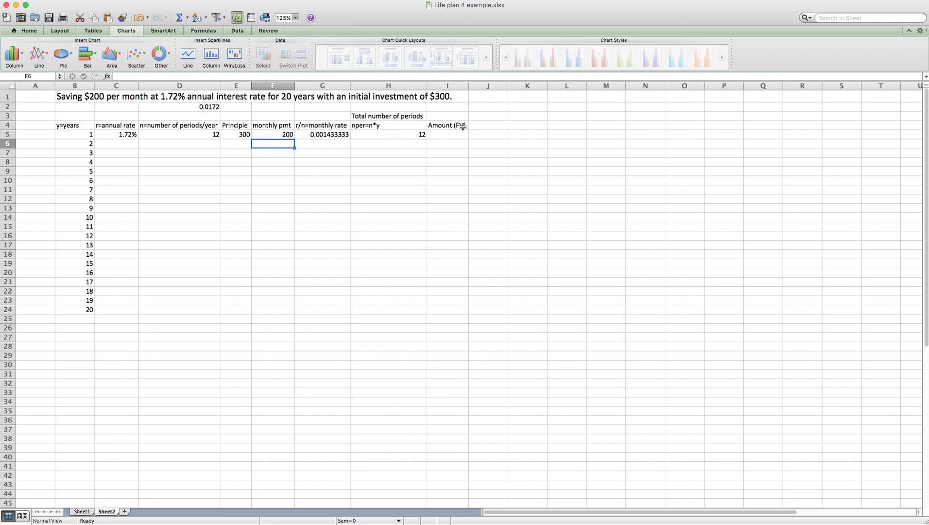
{"action": "left_click", "coordinate": [411, 134]}
Step: Fill C5:H5 down to row 24 so nper reaches 240 for year 20
{"action": "left_click_drag", "start_coordinate": [116, 131], "coordinate": [427, 145]}
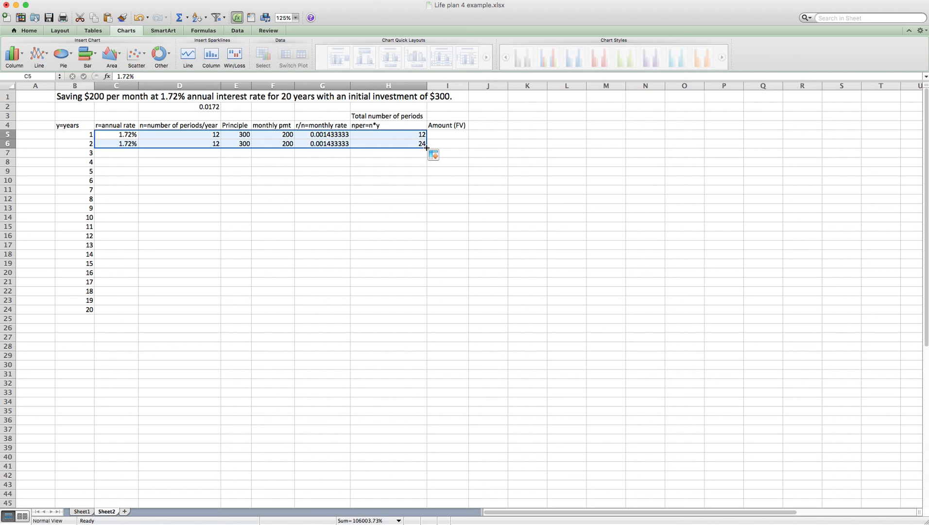
{"action": "left_click_drag", "start_coordinate": [426, 147], "coordinate": [422, 156]}
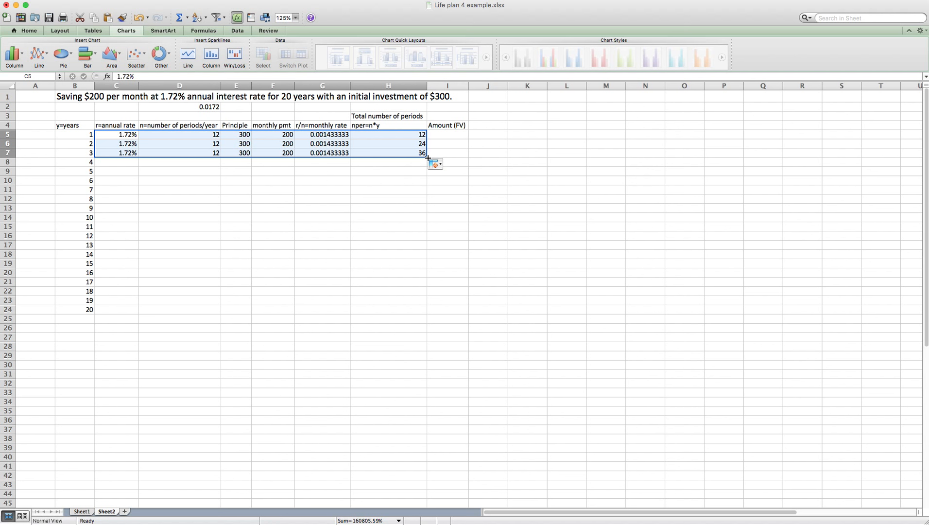
{"action": "left_click_drag", "start_coordinate": [427, 157], "coordinate": [431, 311]}
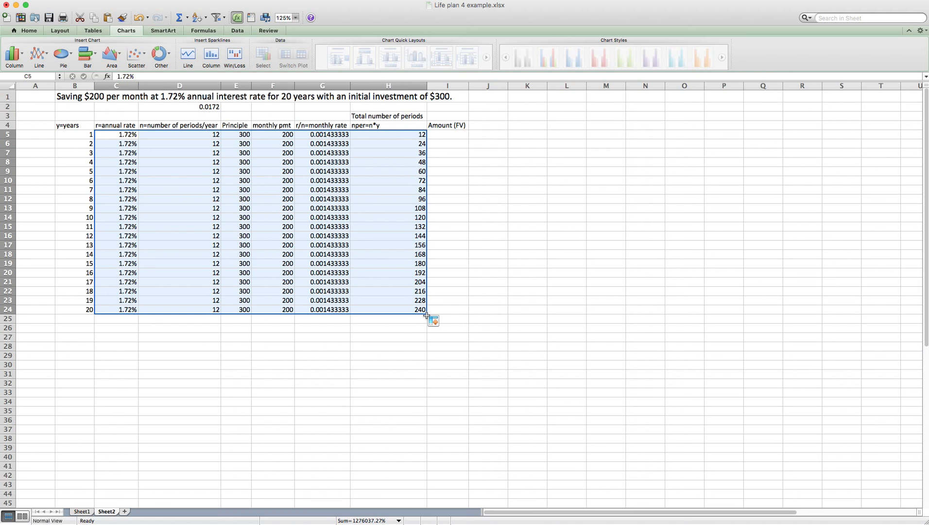
{"action": "left_click", "coordinate": [449, 135]}
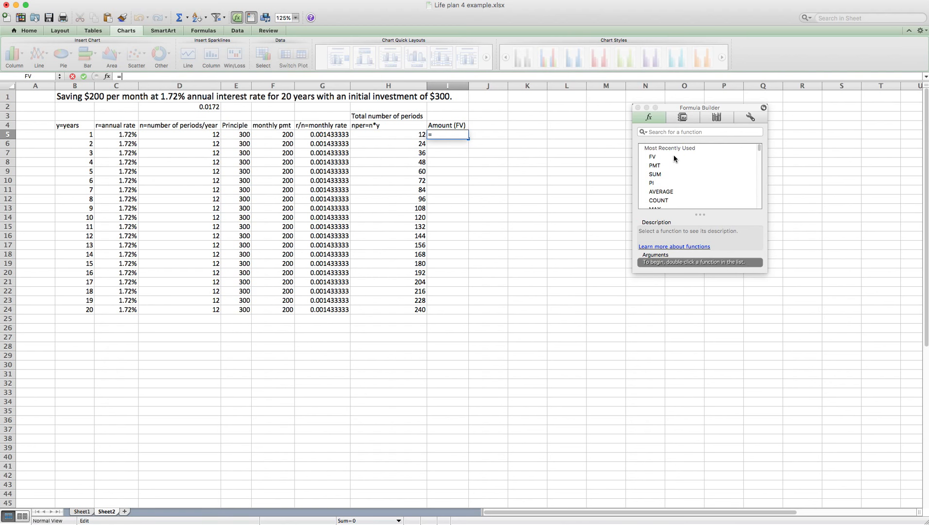
Step: Insert an FV function into I5 from the Formula Builder, leaving its arguments blank
{"action": "mouse_move", "coordinate": [760, 148]}
{"action": "left_mouse_down"}
{"action": "mouse_move", "coordinate": [762, 202]}
{"action": "mouse_move", "coordinate": [761, 146]}
{"action": "left_mouse_up"}
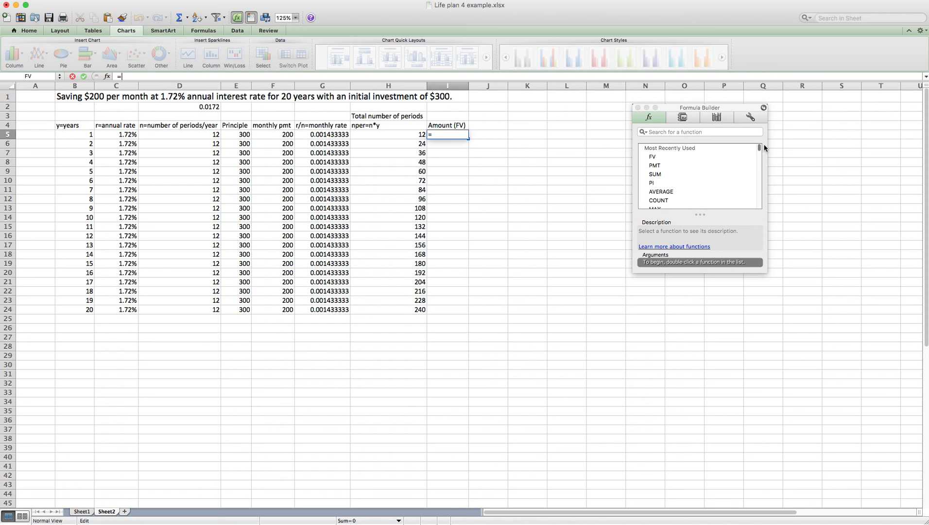
{"action": "double_click", "coordinate": [652, 158]}
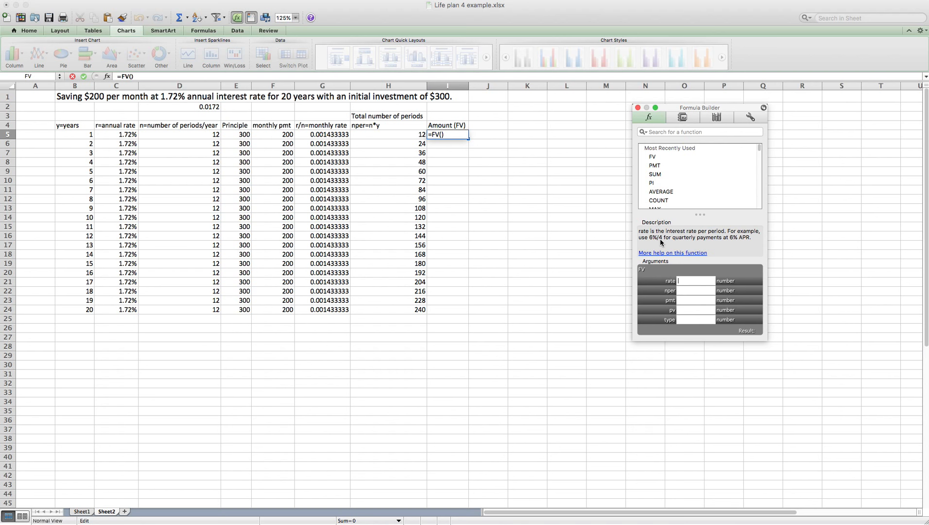
{"action": "left_click", "coordinate": [681, 281]}
{"action": "type", "text": "1.72%/12"}
{"action": "key", "text": "BackSpace"}
{"action": "key", "text": "BackSpace"}
{"action": "key", "text": "BackSpace"}
{"action": "key", "text": "BackSpace"}
{"action": "key", "text": "BackSpace"}
{"action": "key", "text": "BackSpace"}
{"action": "key", "text": "BackSpace"}
{"action": "key", "text": "BackSpace"}
Step: Build =FV(G5,H5,-F5,-E5) in I5, giving year 1's future value of $2,724.21
{"action": "left_click", "coordinate": [323, 135]}
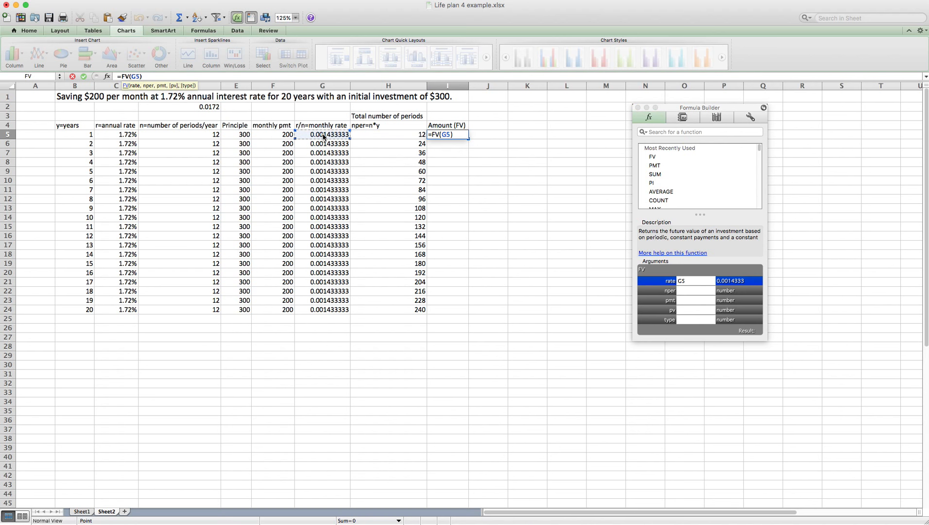
{"action": "left_click", "coordinate": [688, 291]}
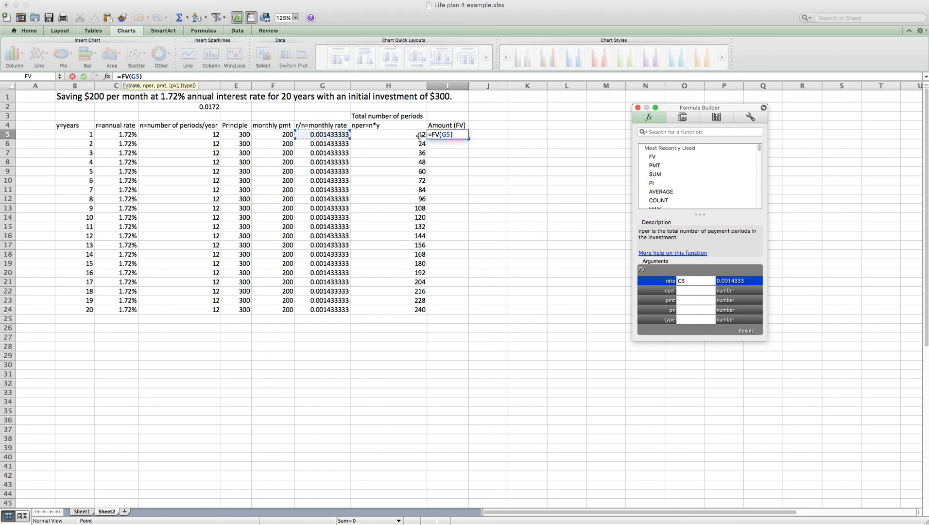
{"action": "left_click", "coordinate": [388, 134]}
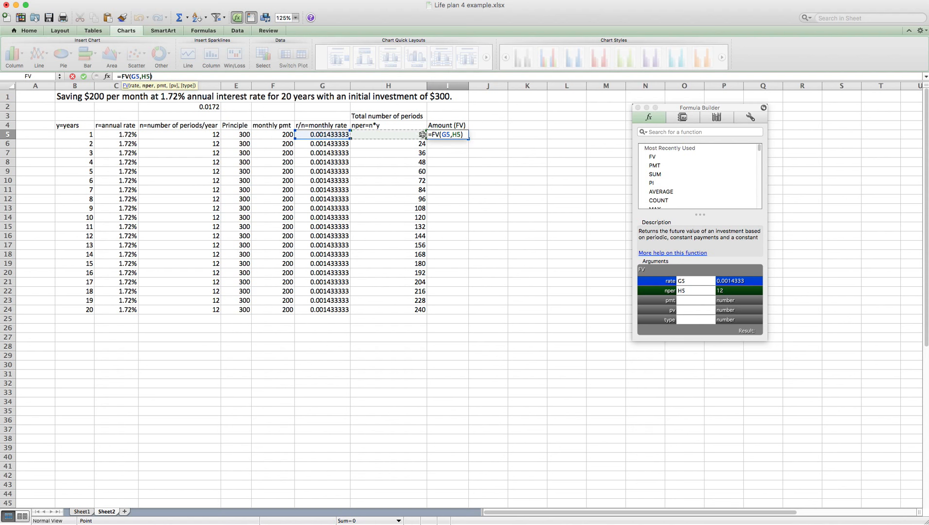
{"action": "left_click", "coordinate": [690, 300]}
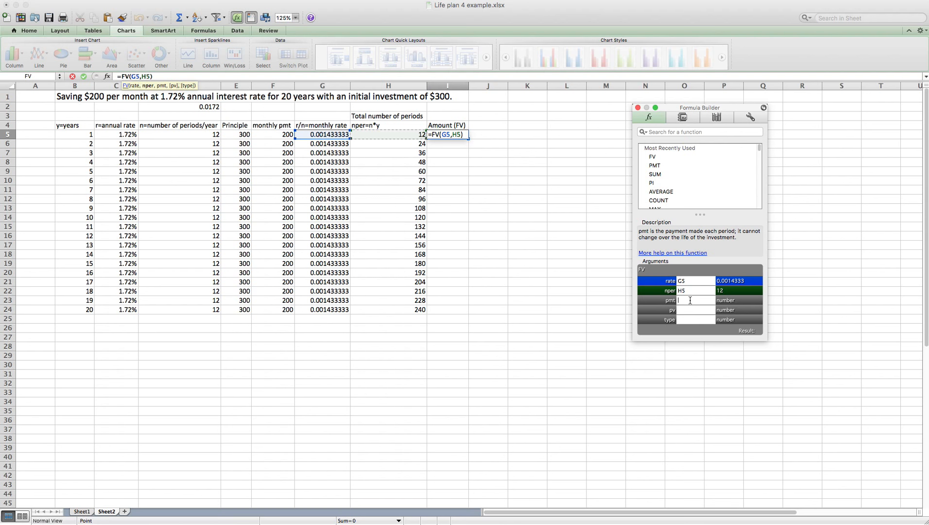
{"action": "type", "text": "-"}
{"action": "left_click", "coordinate": [278, 135]}
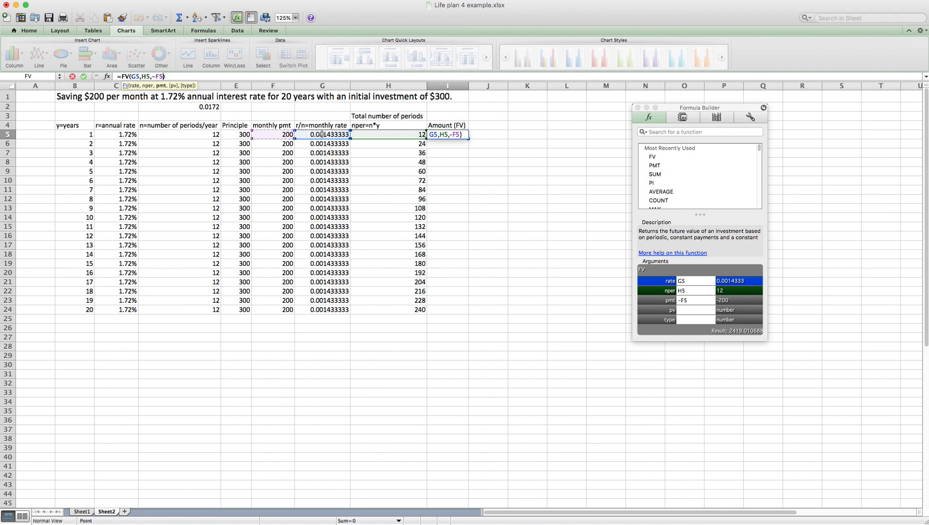
{"action": "left_click", "coordinate": [691, 310]}
{"action": "type", "text": "-"}
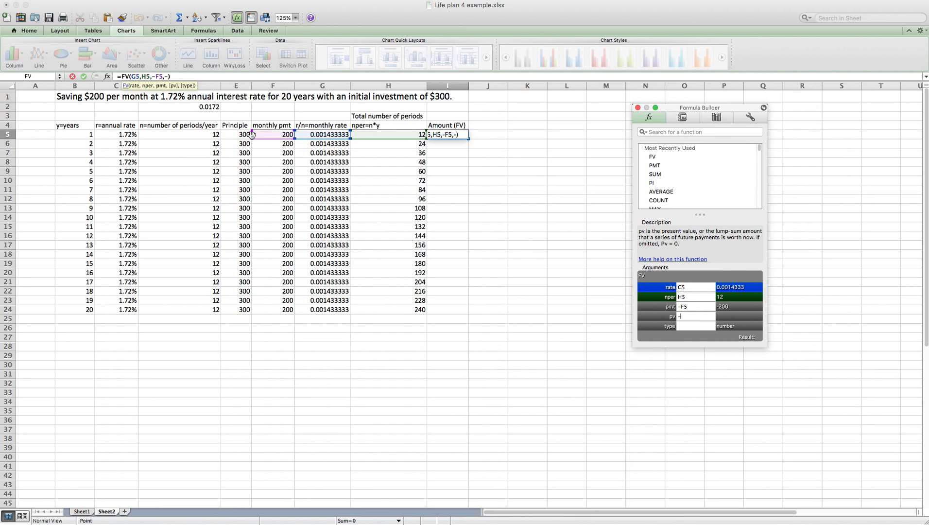
{"action": "left_click", "coordinate": [234, 135]}
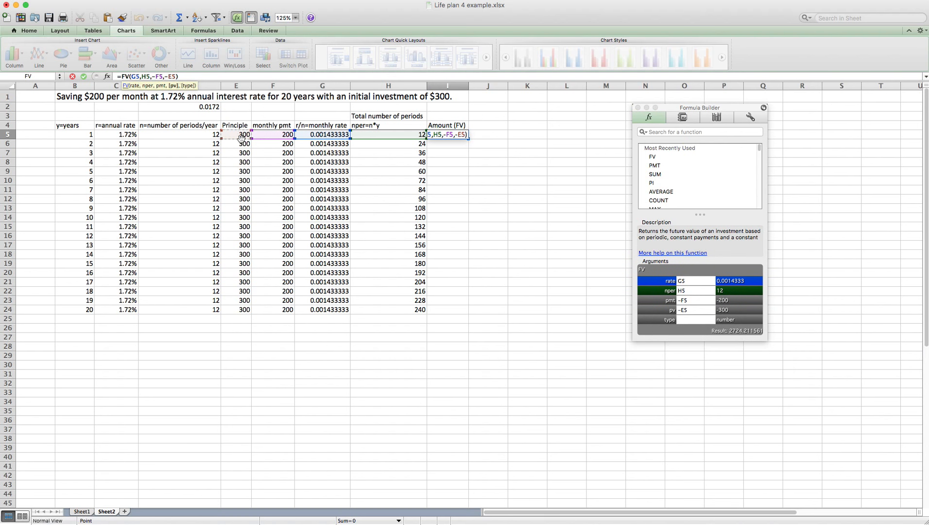
{"action": "left_click", "coordinate": [685, 320]}
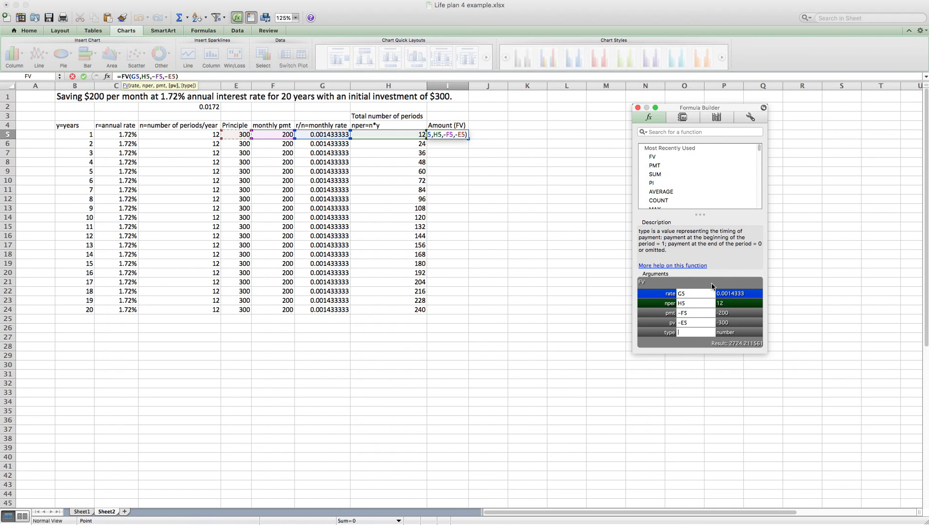
{"action": "key", "text": "Return"}
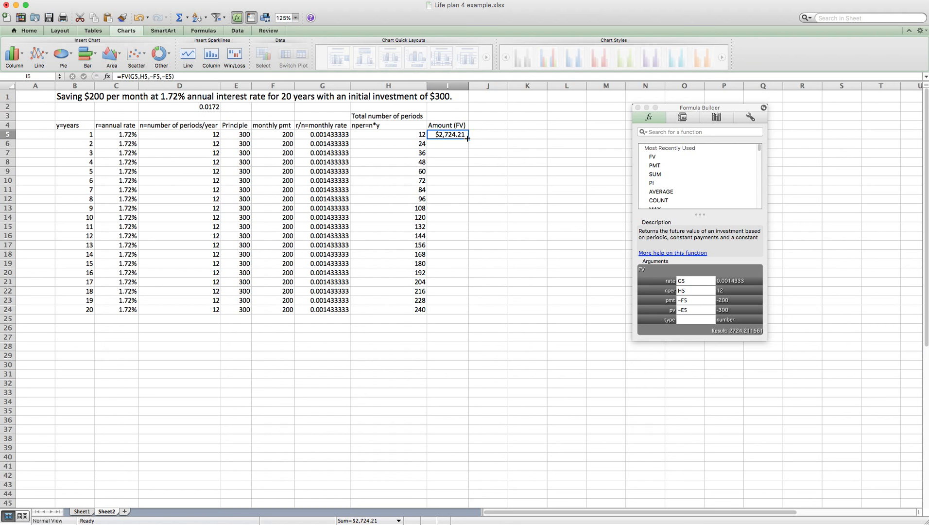
Step: Fill the FV formula down to I24, reaching $57,664.64, and select I5:I24
{"action": "left_click_drag", "start_coordinate": [469, 138], "coordinate": [466, 310]}
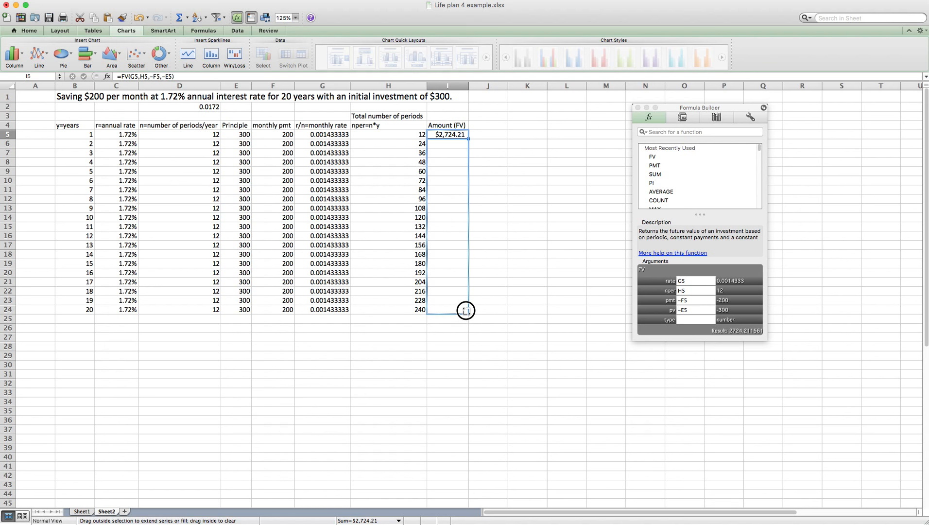
{"action": "left_click_drag", "start_coordinate": [466, 311], "coordinate": [466, 311]}
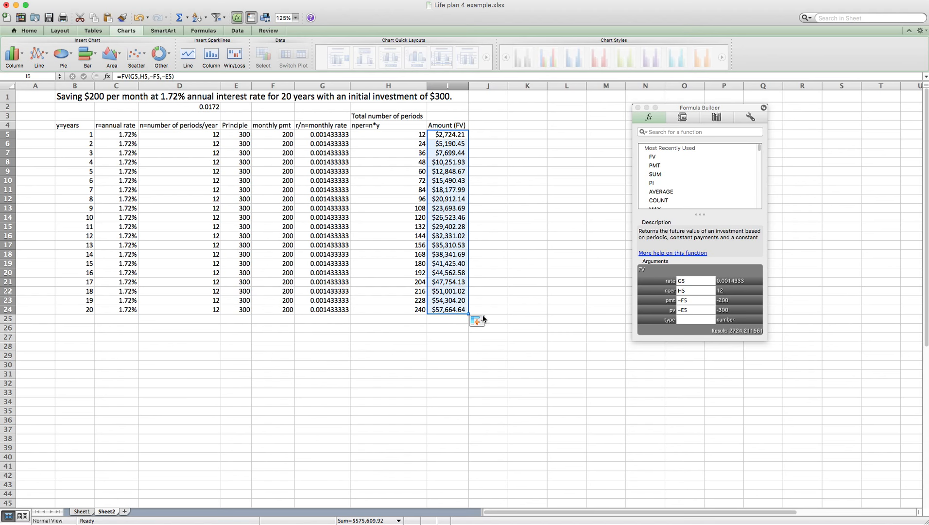
{"action": "left_click", "coordinate": [448, 310]}
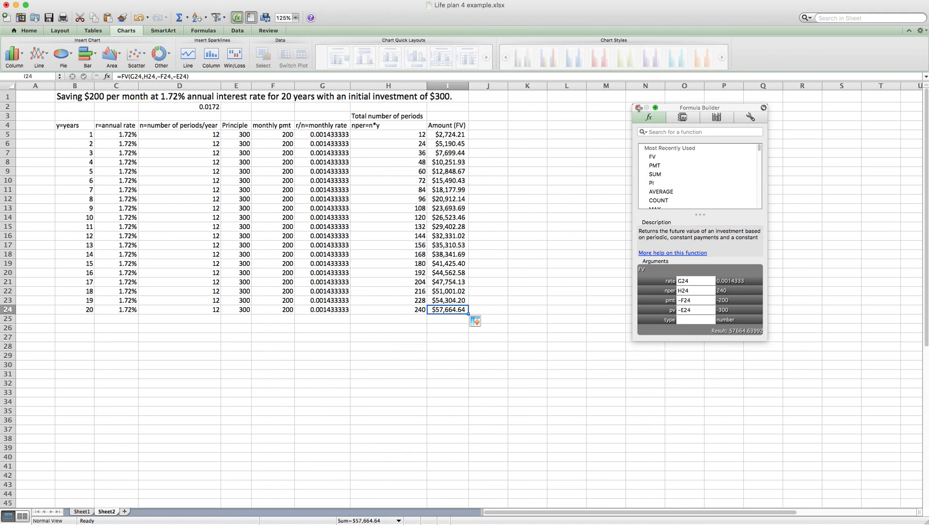
{"action": "left_click", "coordinate": [638, 107]}
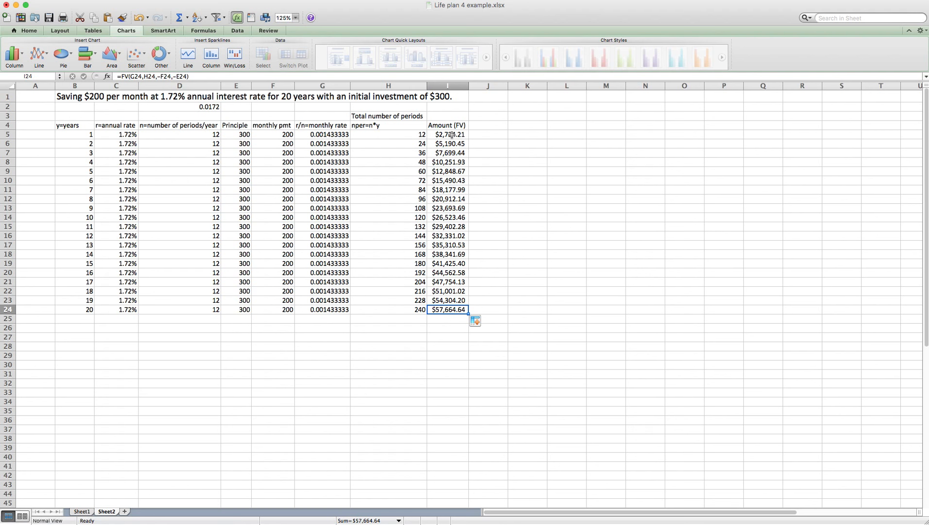
{"action": "left_click_drag", "start_coordinate": [451, 134], "coordinate": [440, 310]}
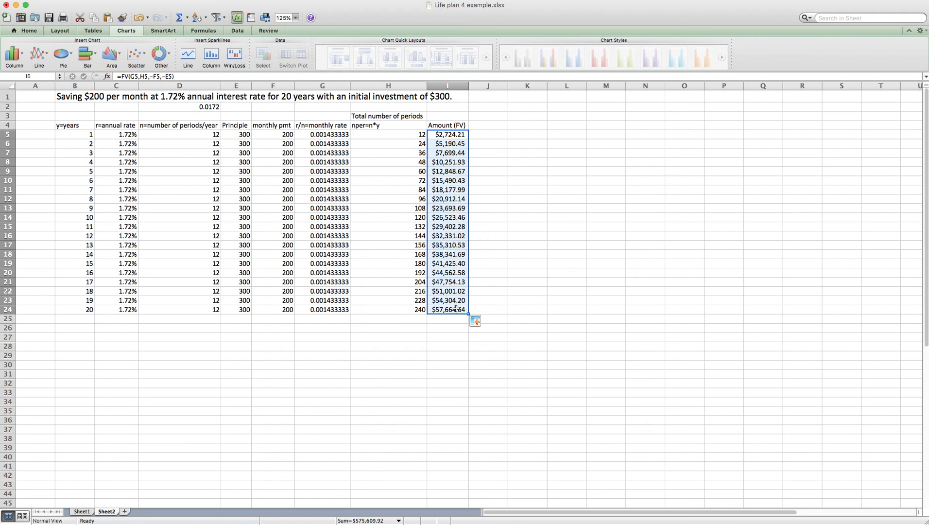
Step: Insert a plain line chart of the 20 future values in I5:I24
{"action": "left_click", "coordinate": [135, 30]}
{"action": "left_click", "coordinate": [134, 30]}
{"action": "left_click", "coordinate": [35, 53]}
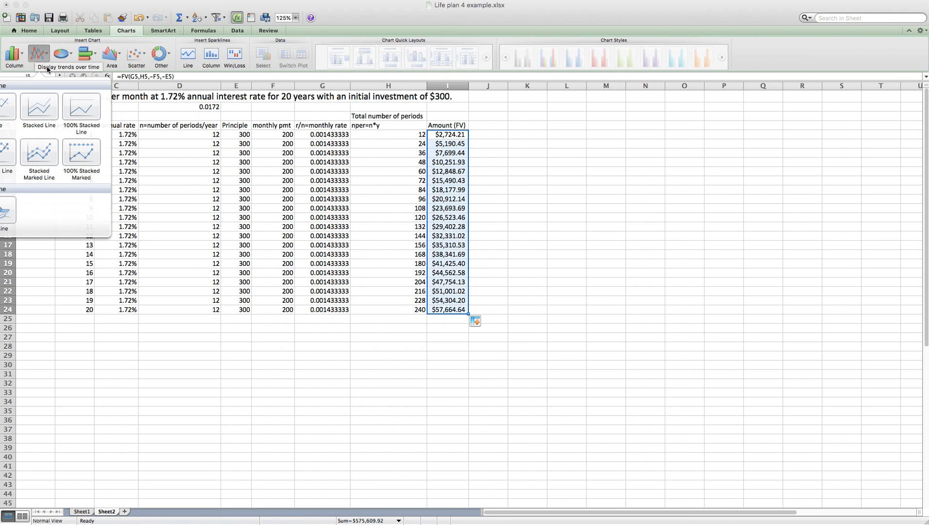
{"action": "left_click", "coordinate": [6, 108]}
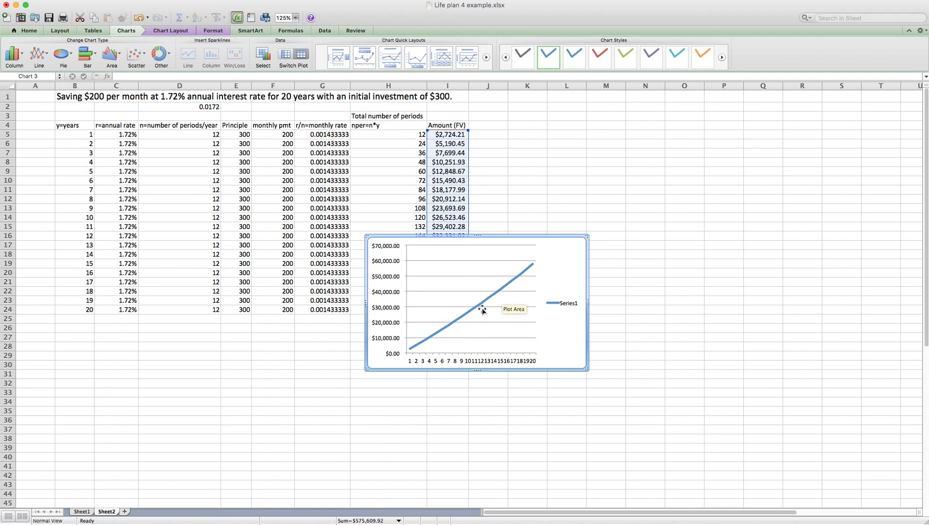
Step: Move the chart up beside the table near column J and enlarge it down and right
{"action": "mouse_move", "coordinate": [409, 349]}
{"action": "left_click_drag", "start_coordinate": [492, 236], "coordinate": [605, 106]}
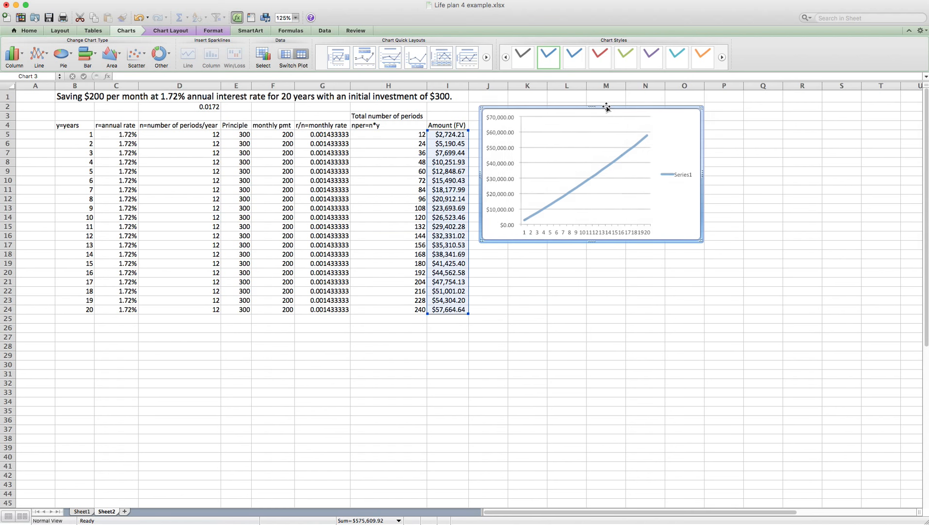
{"action": "left_click_drag", "start_coordinate": [701, 240], "coordinate": [911, 408]}
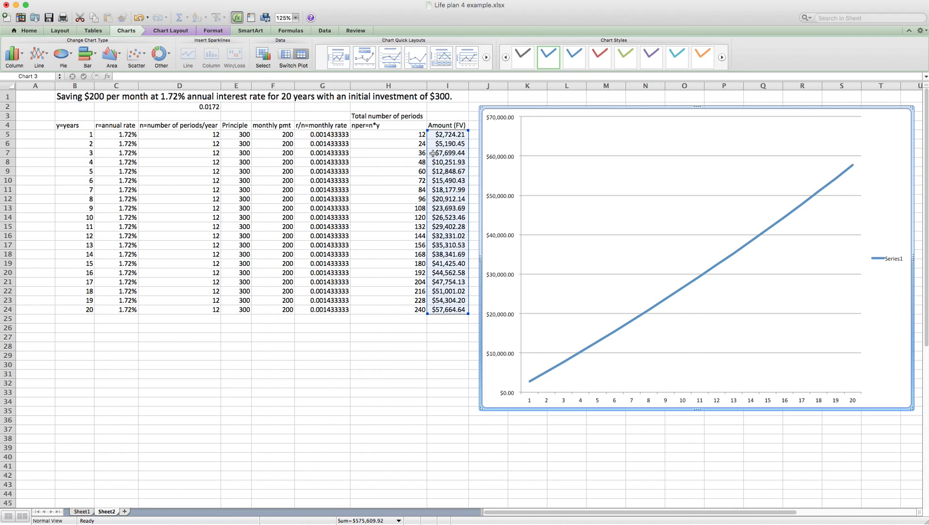
{"action": "mouse_move", "coordinate": [854, 167]}
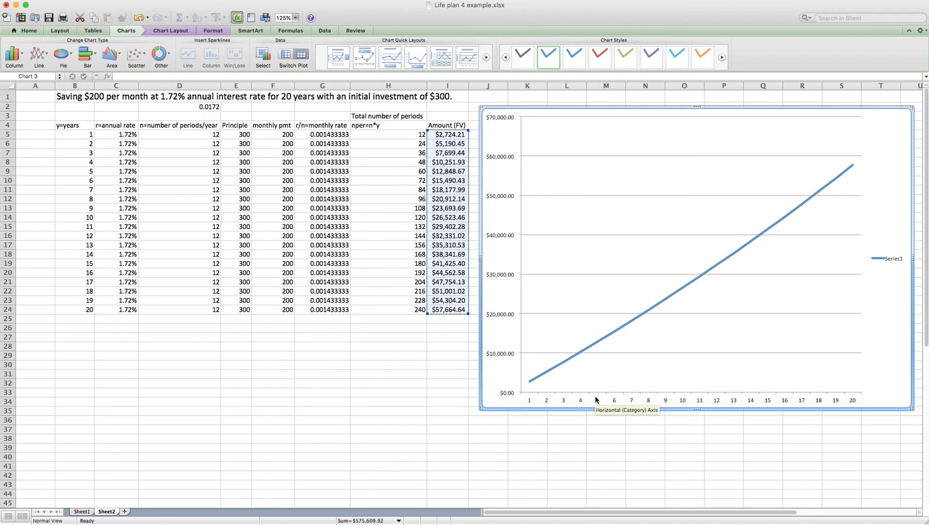
{"action": "double_click", "coordinate": [658, 402]}
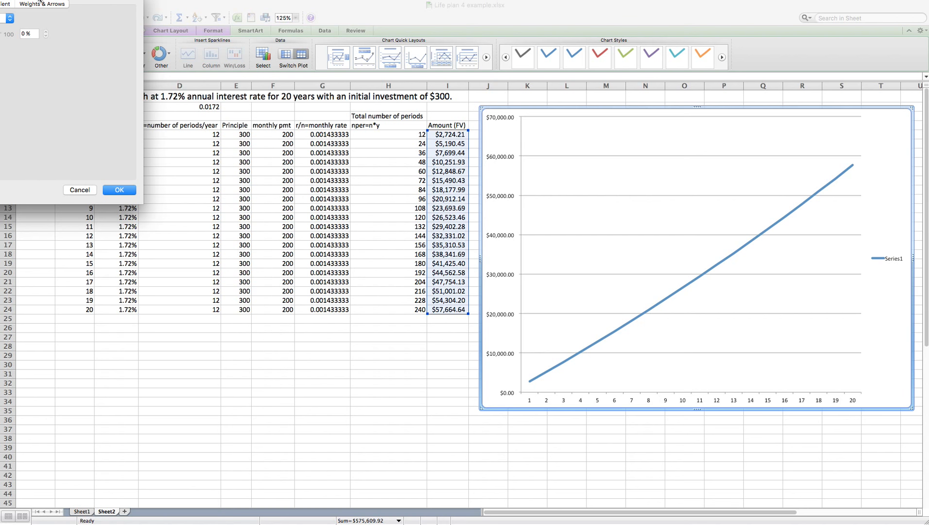
{"action": "left_click_drag", "start_coordinate": [10, 1], "coordinate": [284, 143]}
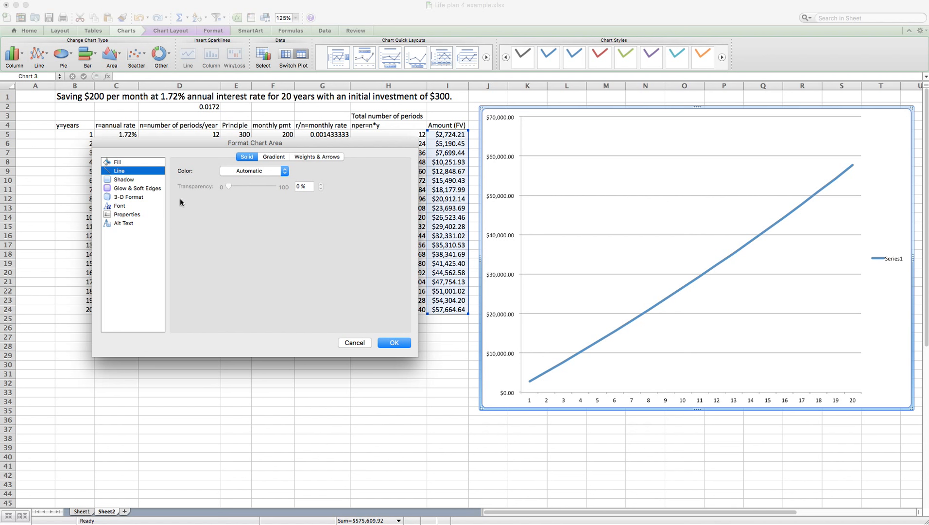
{"action": "left_click", "coordinate": [382, 344]}
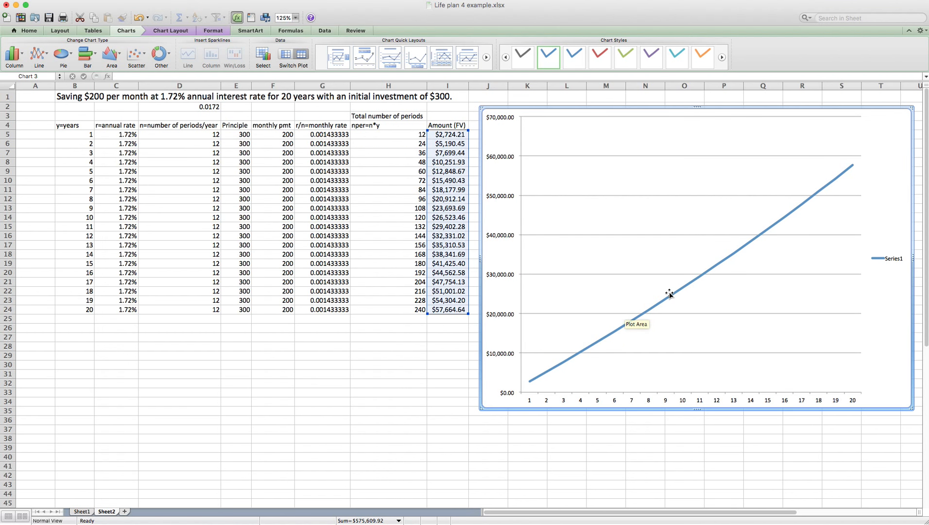
{"action": "double_click", "coordinate": [670, 292]}
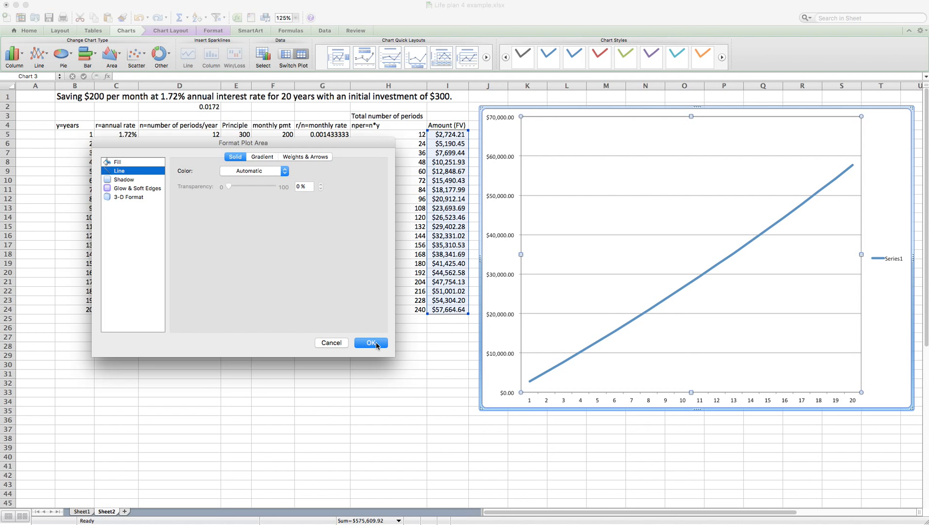
{"action": "left_click", "coordinate": [337, 344]}
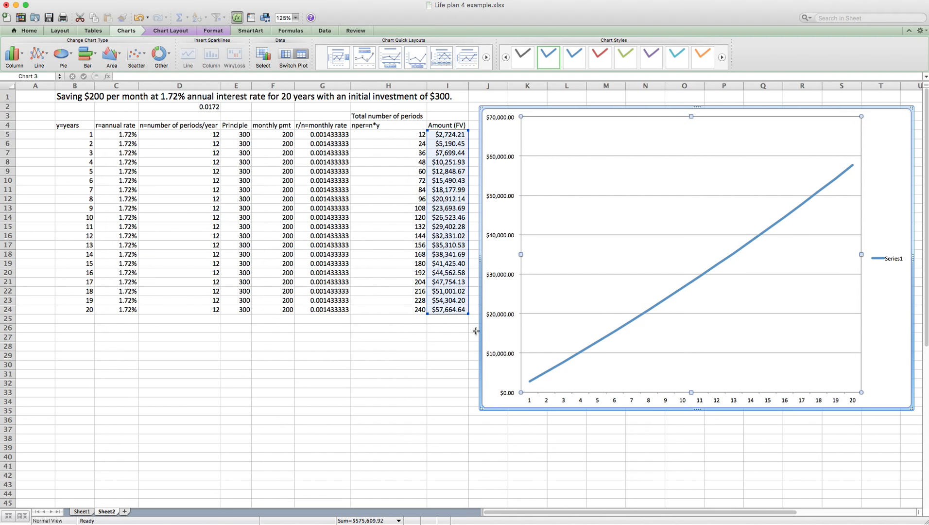
Step: In the chart's Select Data settings, set the horizontal axis labels to the column H period counts
{"action": "right_click", "coordinate": [620, 170]}
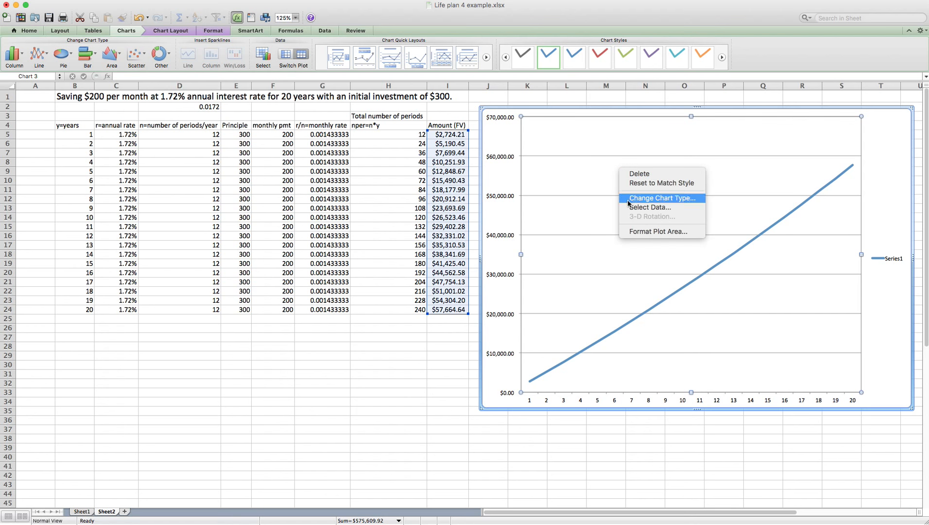
{"action": "left_click", "coordinate": [650, 208]}
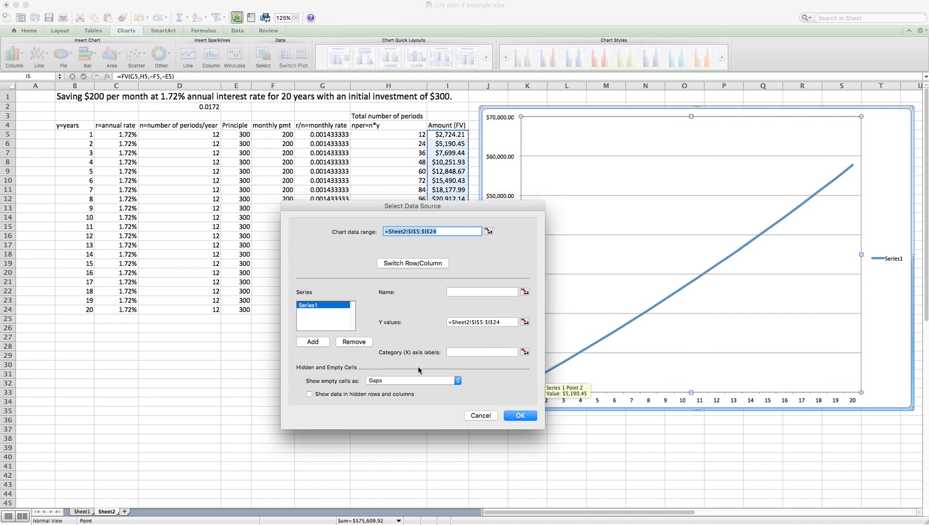
{"action": "left_click_drag", "start_coordinate": [428, 205], "coordinate": [335, 180]}
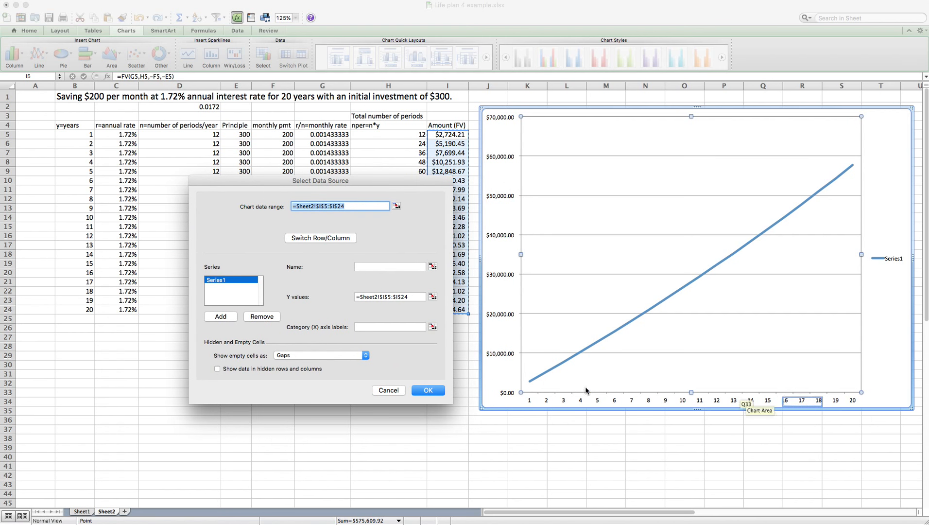
{"action": "left_click", "coordinate": [432, 326]}
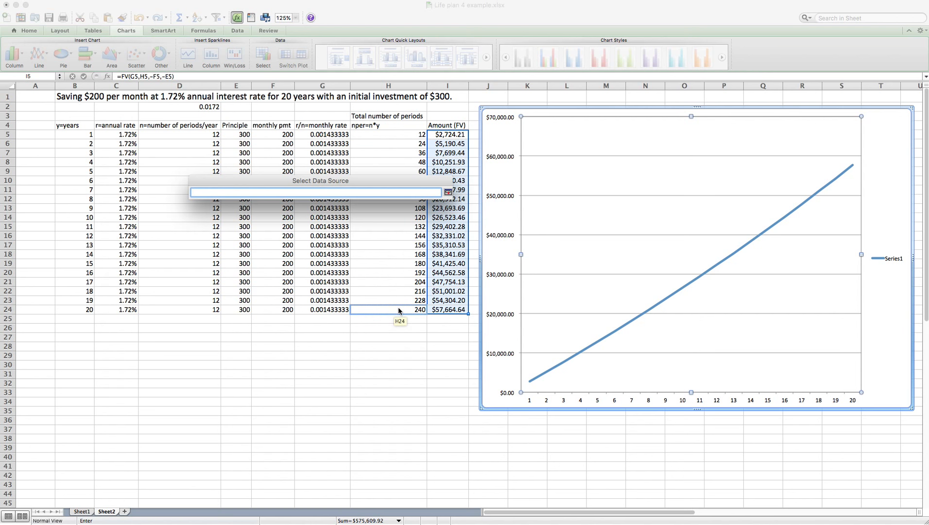
{"action": "left_click", "coordinate": [392, 134]}
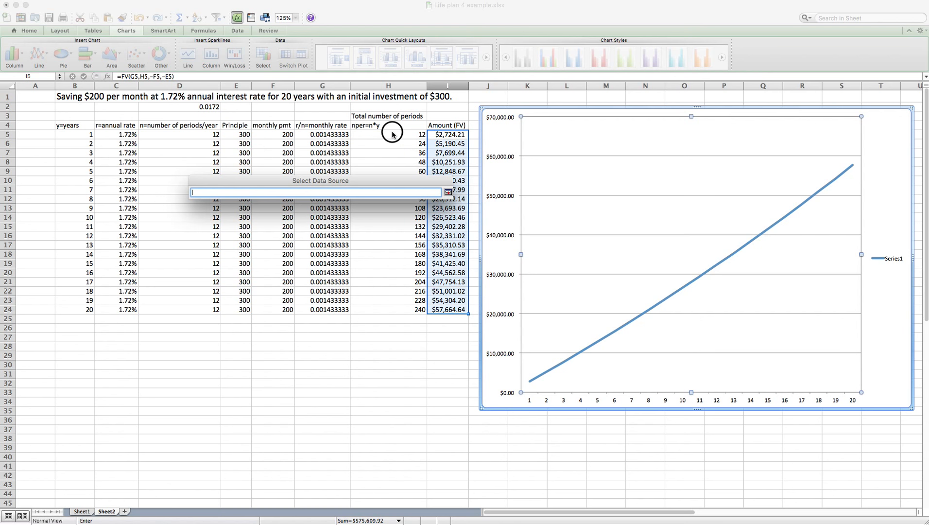
{"action": "left_click_drag", "start_coordinate": [392, 134], "coordinate": [393, 311]}
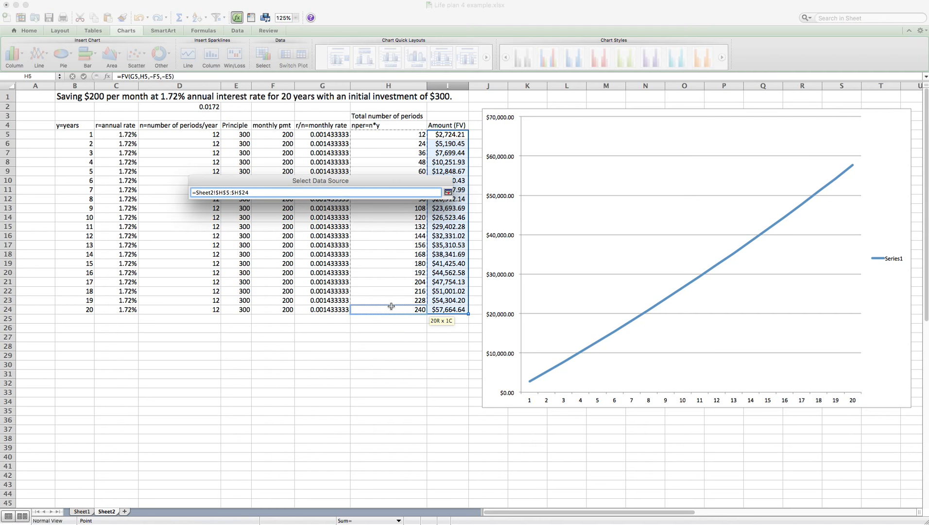
{"action": "key", "text": "Return"}
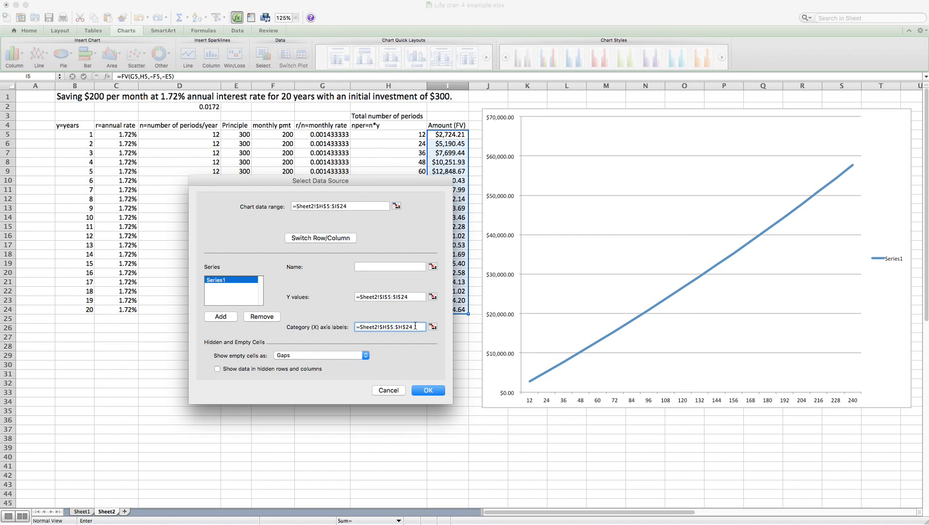
Step: Replace the axis label range with the years in B5:B24 and apply it
{"action": "left_click_drag", "start_coordinate": [415, 326], "coordinate": [342, 327]}
{"action": "left_click", "coordinate": [433, 327]}
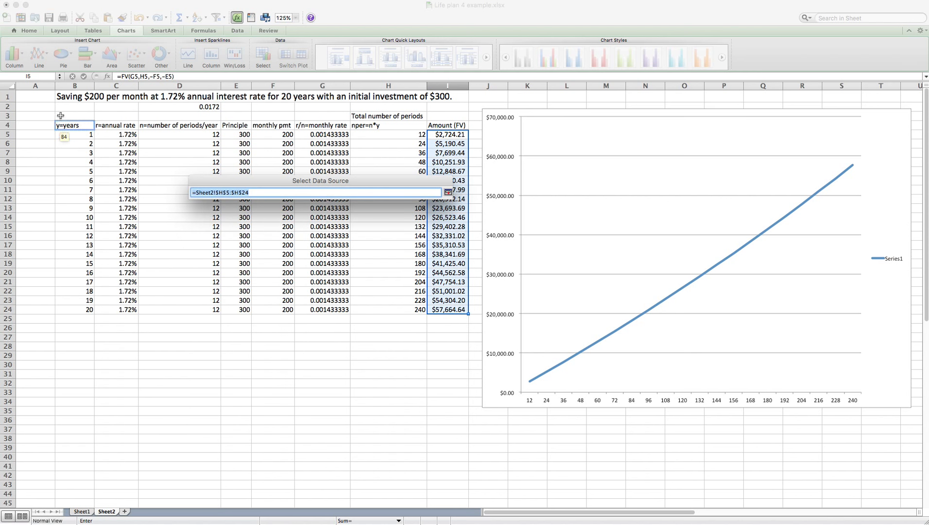
{"action": "left_click_drag", "start_coordinate": [76, 134], "coordinate": [79, 309]}
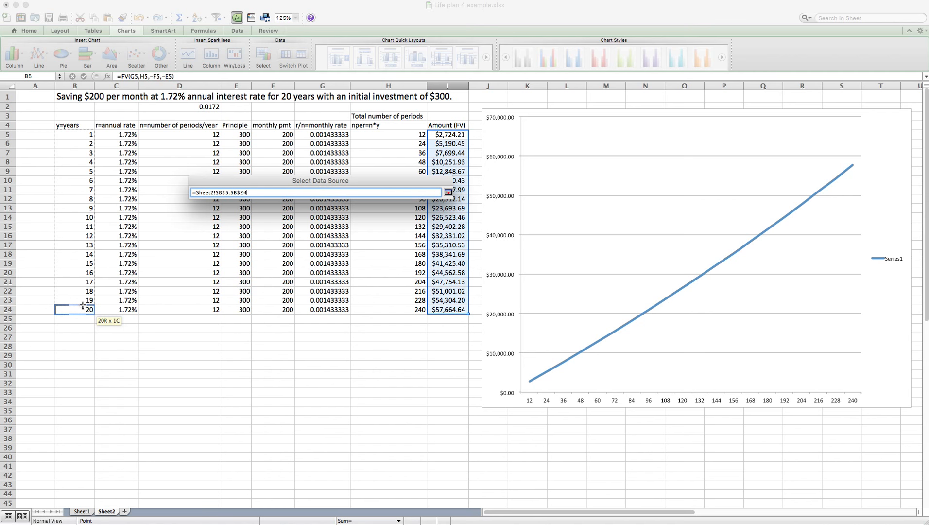
{"action": "key", "text": "Return"}
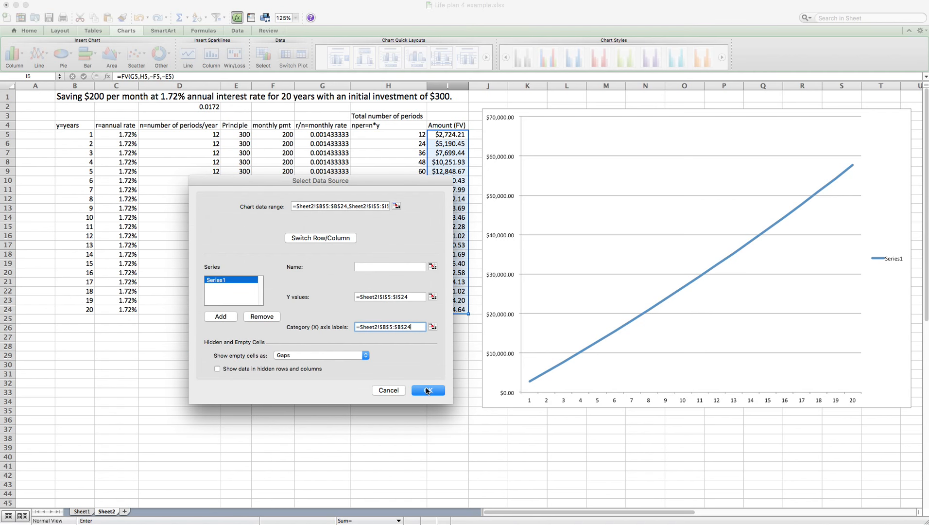
{"action": "left_click", "coordinate": [427, 390]}
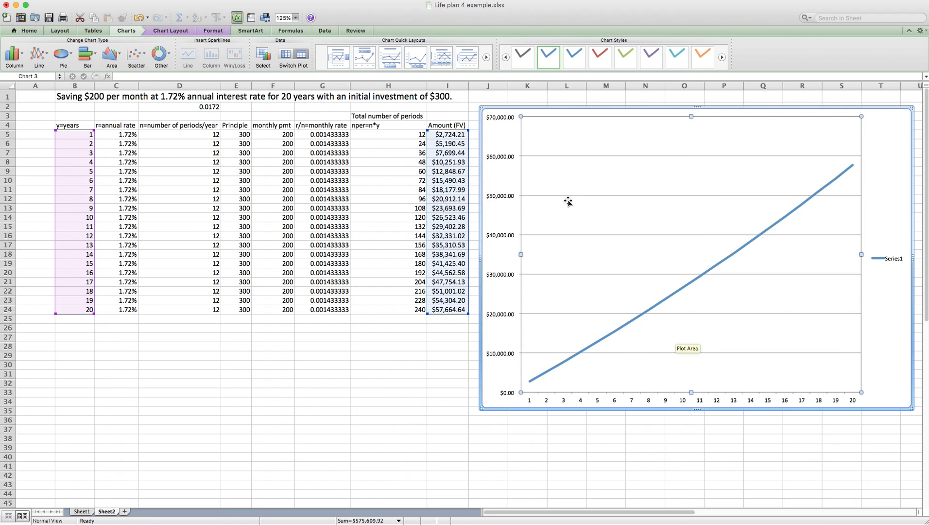
{"action": "left_click", "coordinate": [341, 381]}
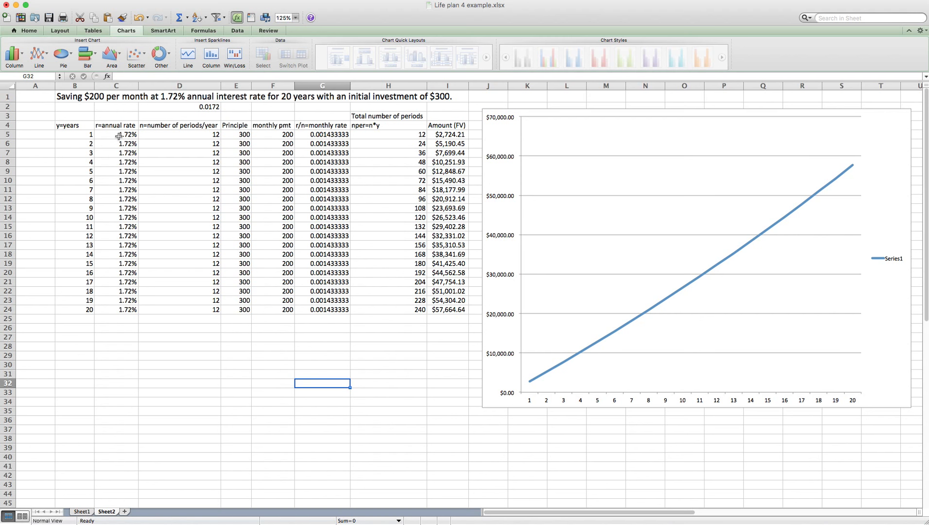
{"action": "left_click", "coordinate": [114, 134]}
{"action": "left_click_drag", "start_coordinate": [114, 134], "coordinate": [118, 310]}
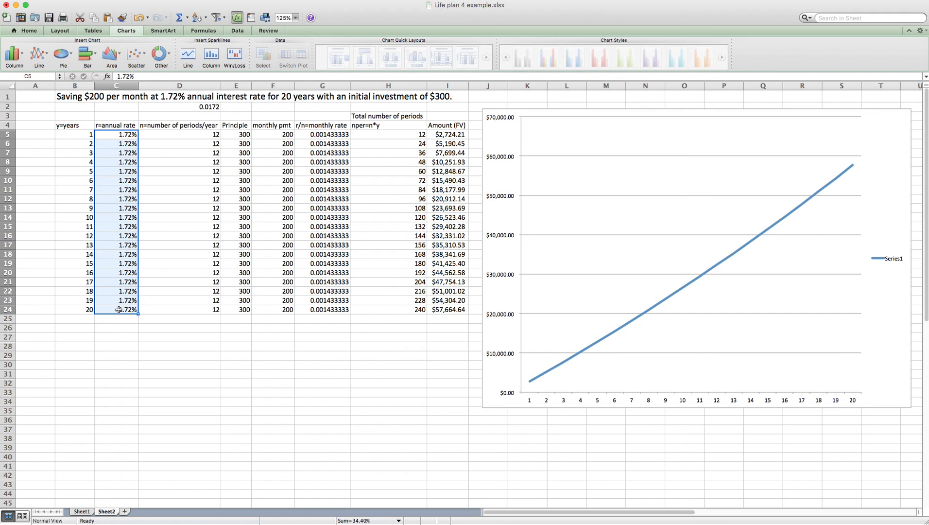
{"action": "left_click", "coordinate": [120, 133]}
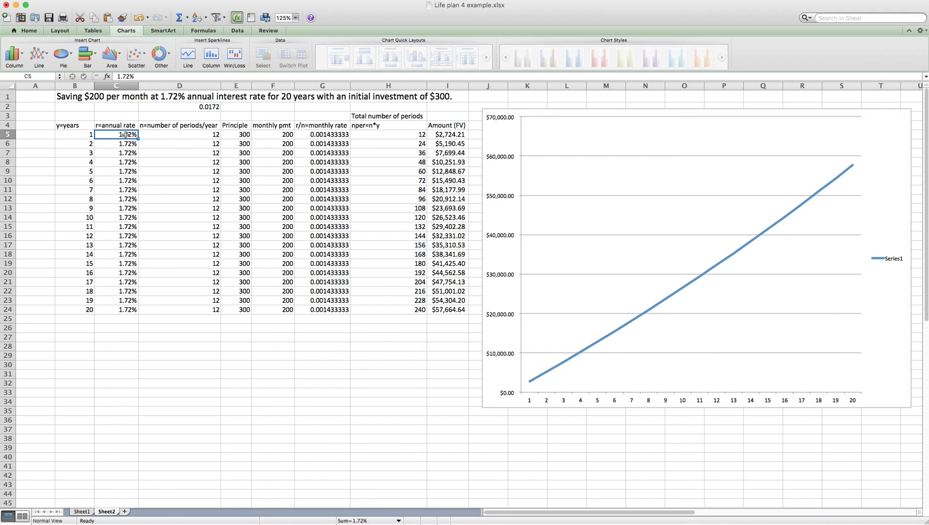
{"action": "type", "text": "7"}
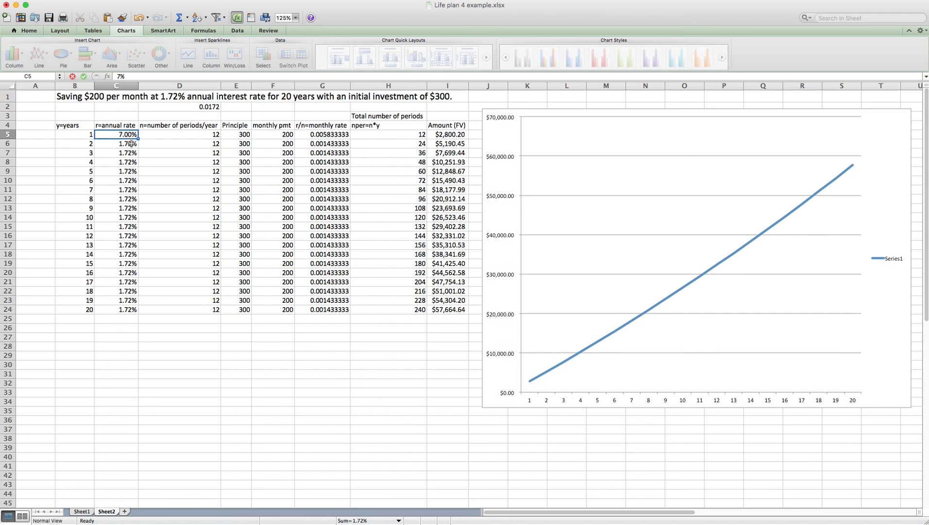
{"action": "key", "text": "Tab"}
{"action": "left_click", "coordinate": [122, 136]}
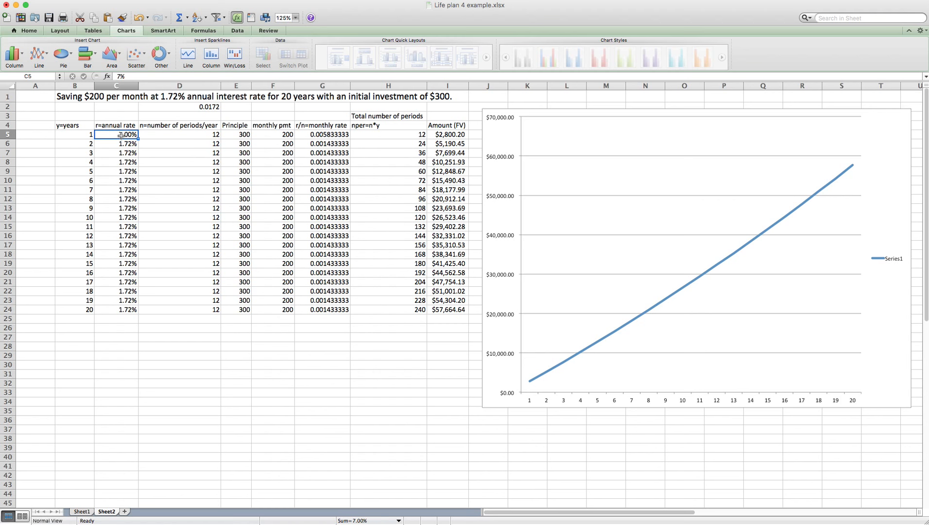
{"action": "left_click_drag", "start_coordinate": [138, 139], "coordinate": [139, 310]}
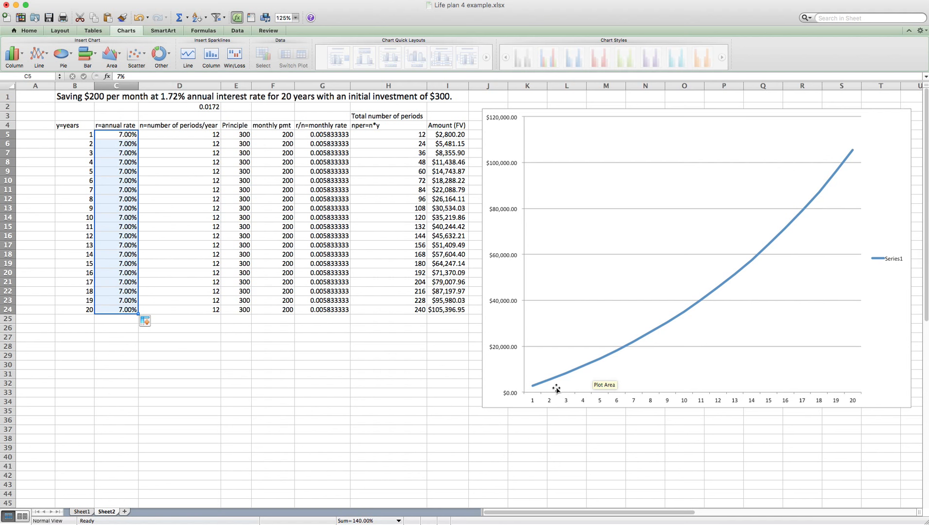
{"action": "mouse_move", "coordinate": [852, 155]}
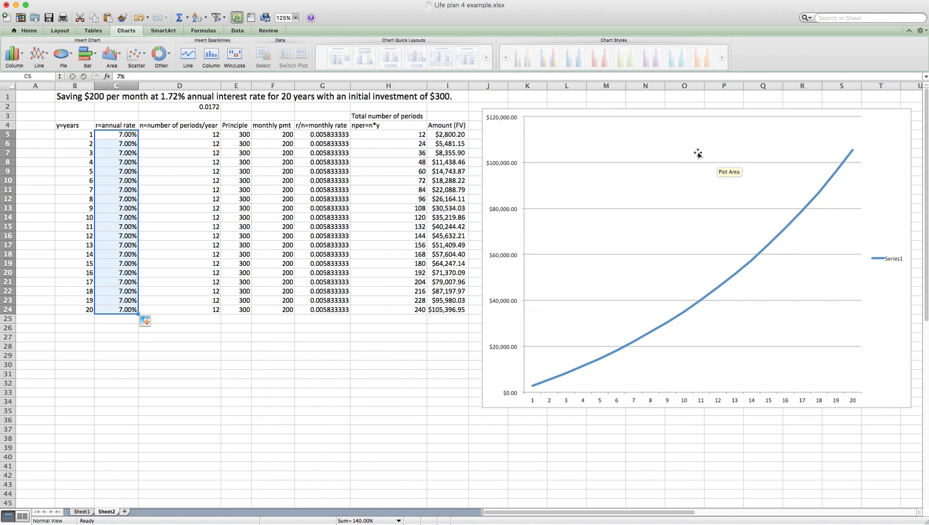
{"action": "left_click", "coordinate": [113, 134]}
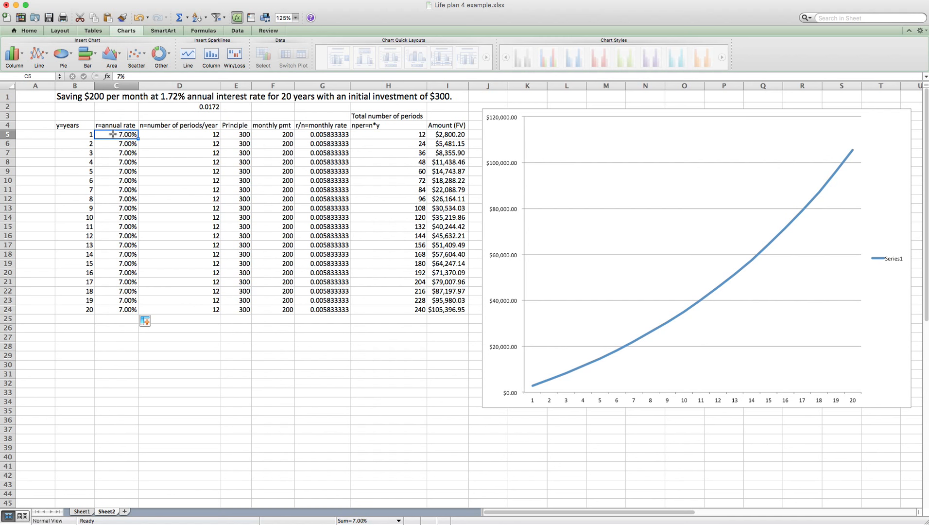
{"action": "type", "text": "1.72%"}
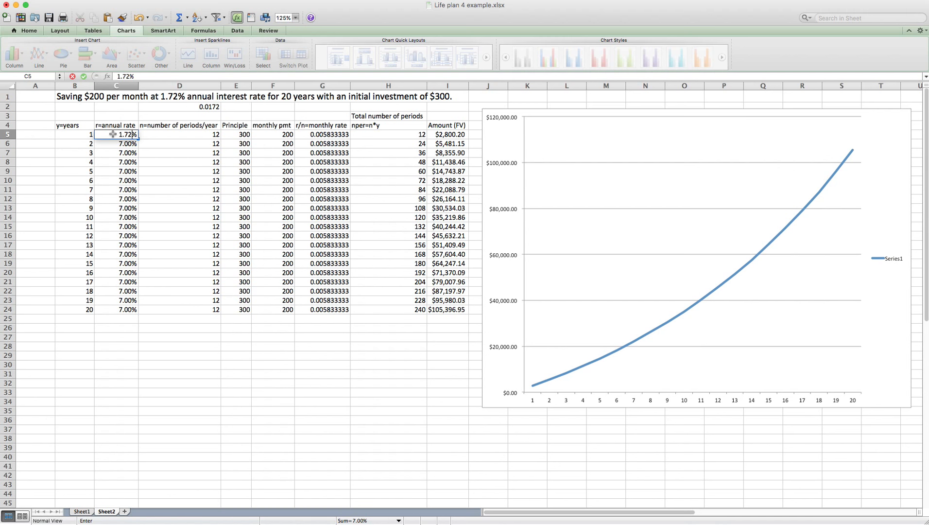
{"action": "key", "text": "Tab"}
{"action": "left_click", "coordinate": [136, 135]}
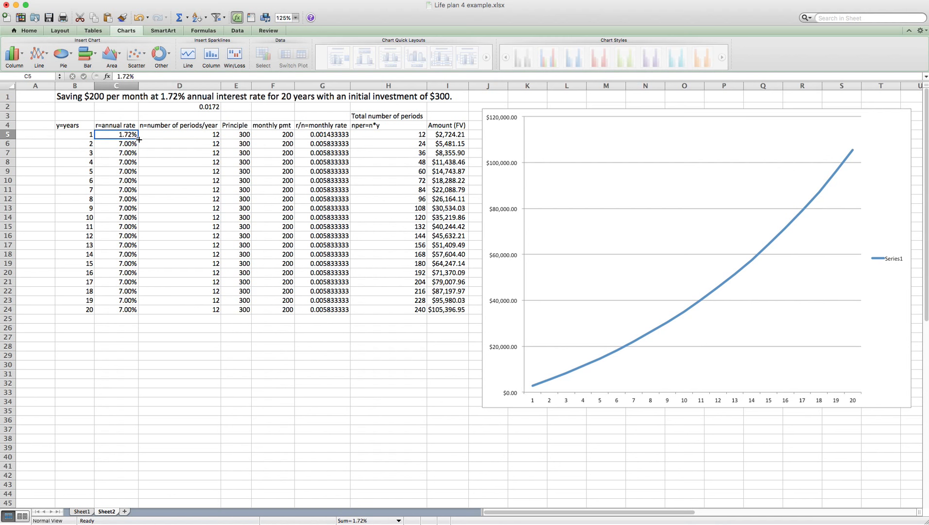
{"action": "left_click_drag", "start_coordinate": [139, 139], "coordinate": [135, 309]}
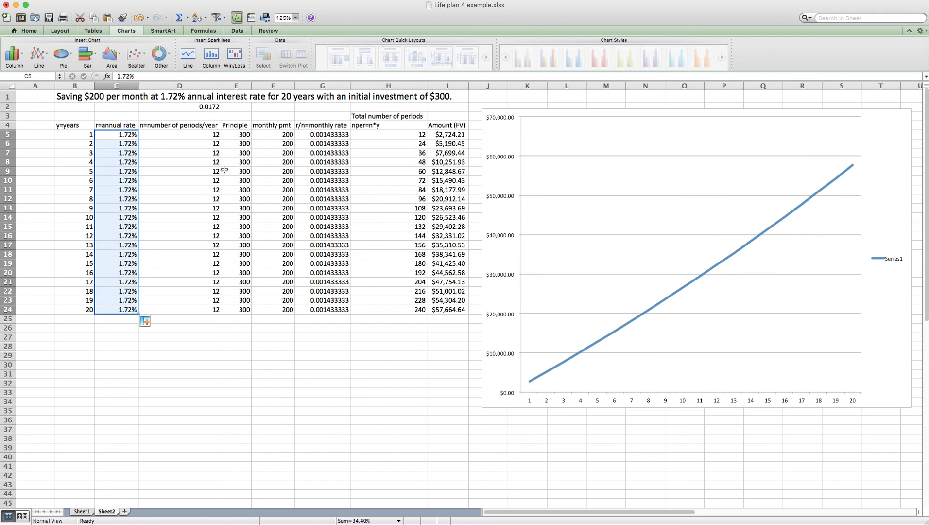
{"action": "left_click", "coordinate": [284, 134]}
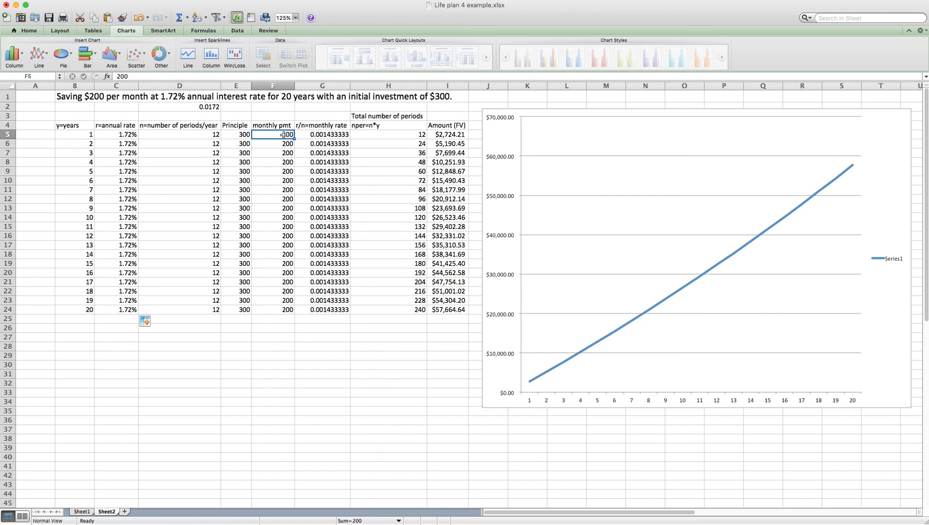
{"action": "type", "text": "40"}
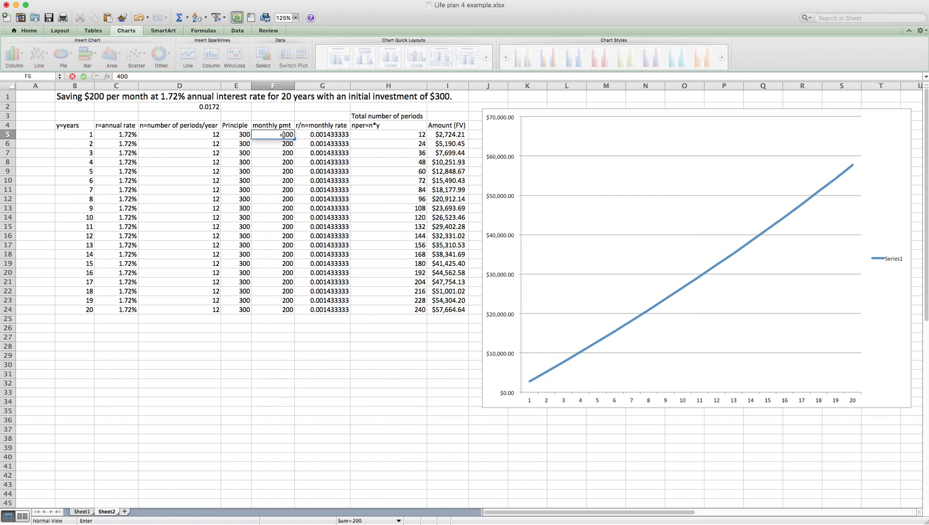
{"action": "type", "text": "0"}
{"action": "key", "text": "Return"}
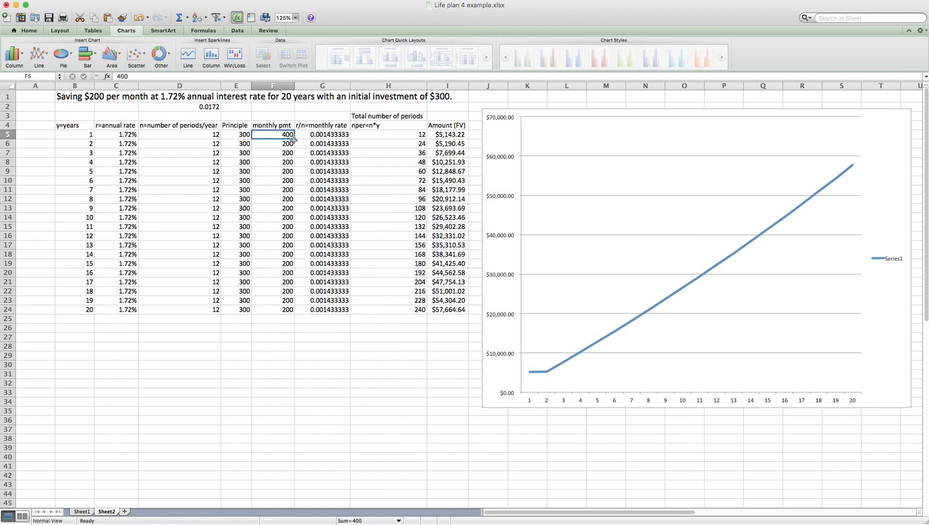
{"action": "left_click_drag", "start_coordinate": [294, 139], "coordinate": [292, 312]}
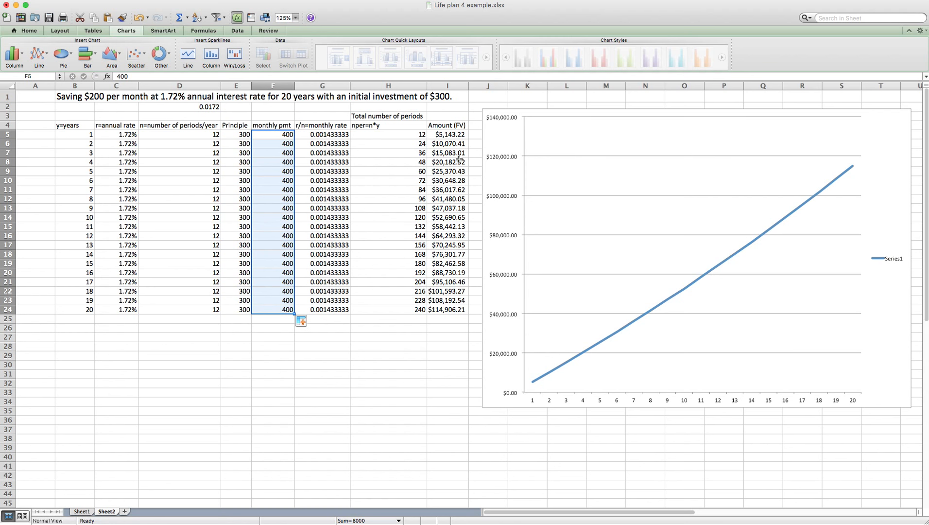
{"action": "left_click", "coordinate": [288, 134]}
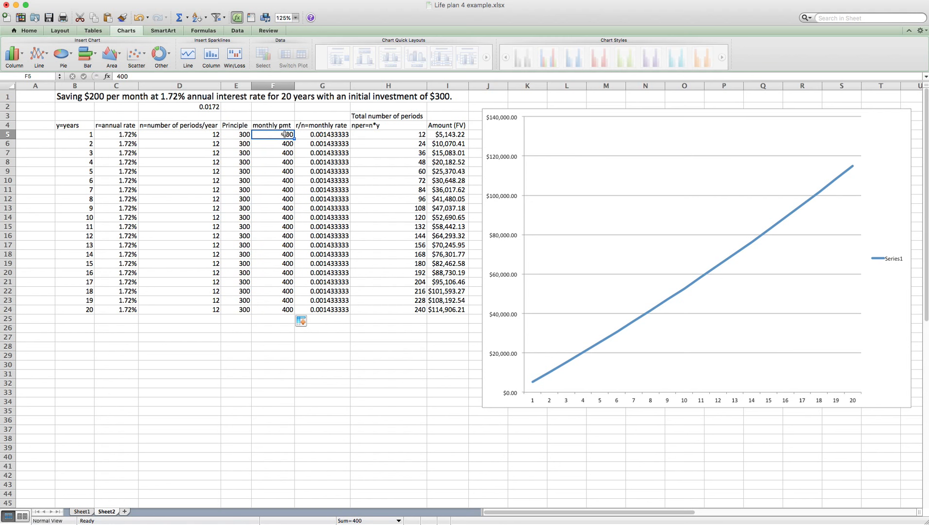
{"action": "type", "text": "20"}
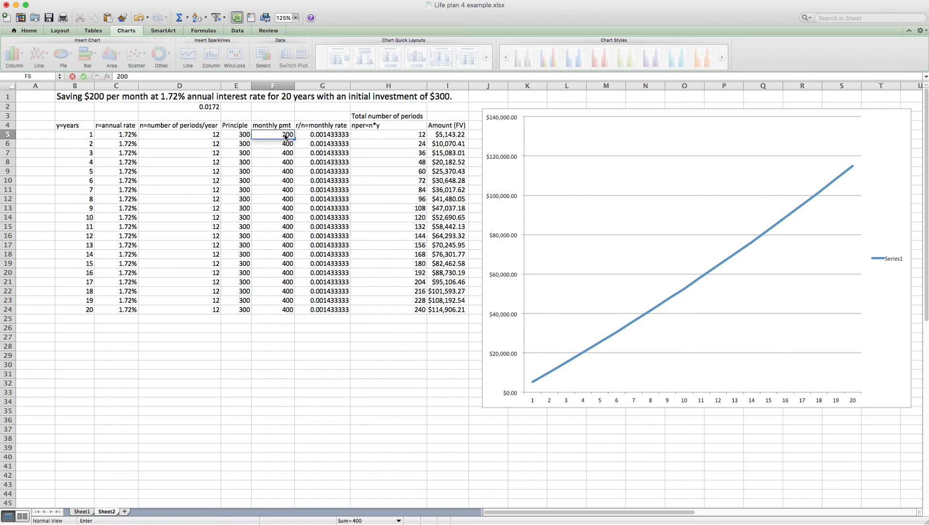
{"action": "key", "text": "Tab"}
{"action": "left_click", "coordinate": [289, 136]}
{"action": "left_click_drag", "start_coordinate": [294, 139], "coordinate": [296, 309]}
{"action": "left_click", "coordinate": [238, 135]}
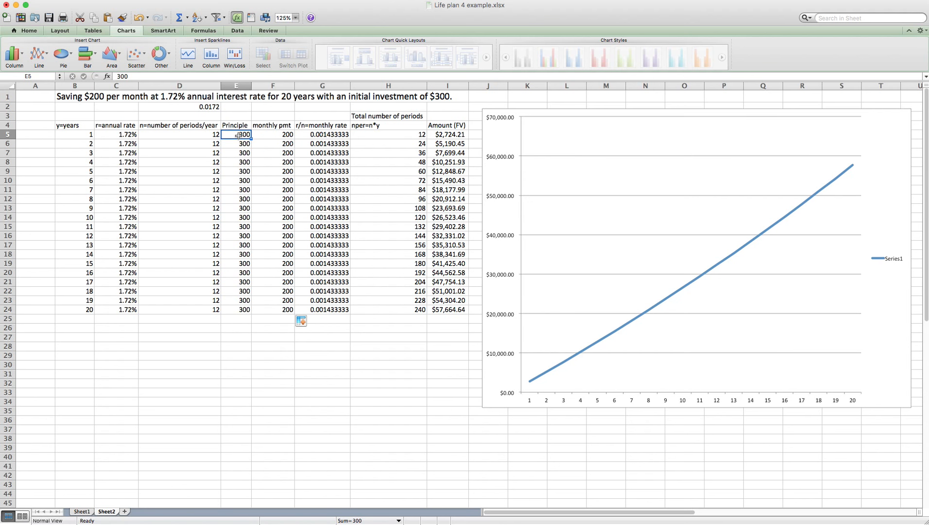
{"action": "type", "text": "1000"}
{"action": "key", "text": "Return"}
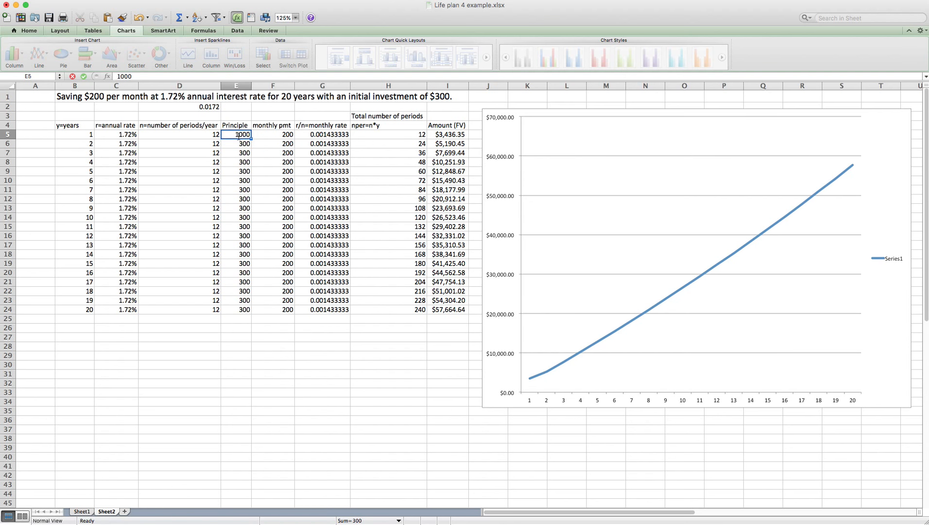
{"action": "left_click_drag", "start_coordinate": [252, 139], "coordinate": [247, 311]}
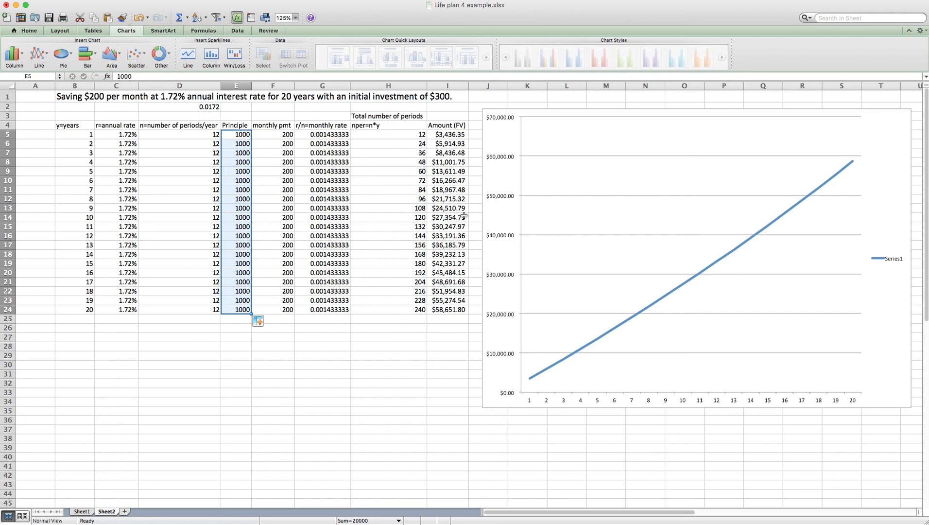
{"action": "key", "text": "super+s"}
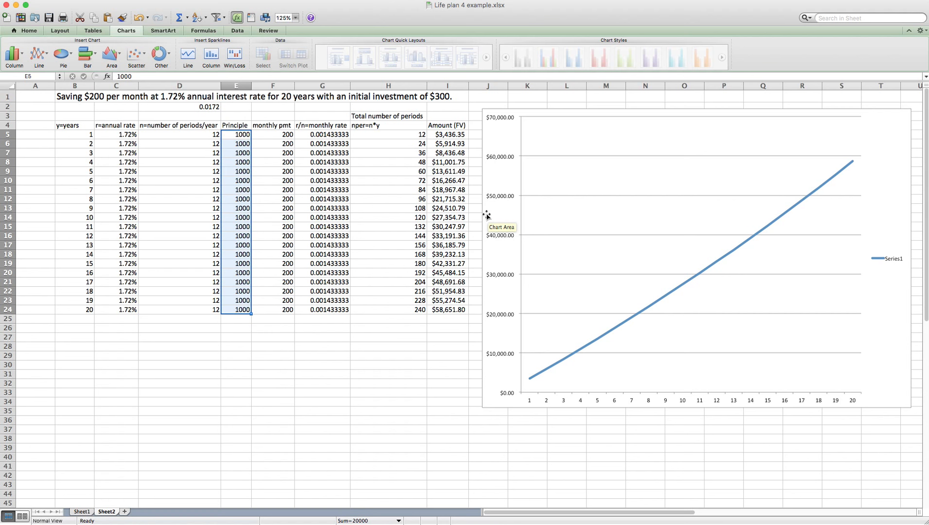
{"action": "left_click", "coordinate": [239, 134]}
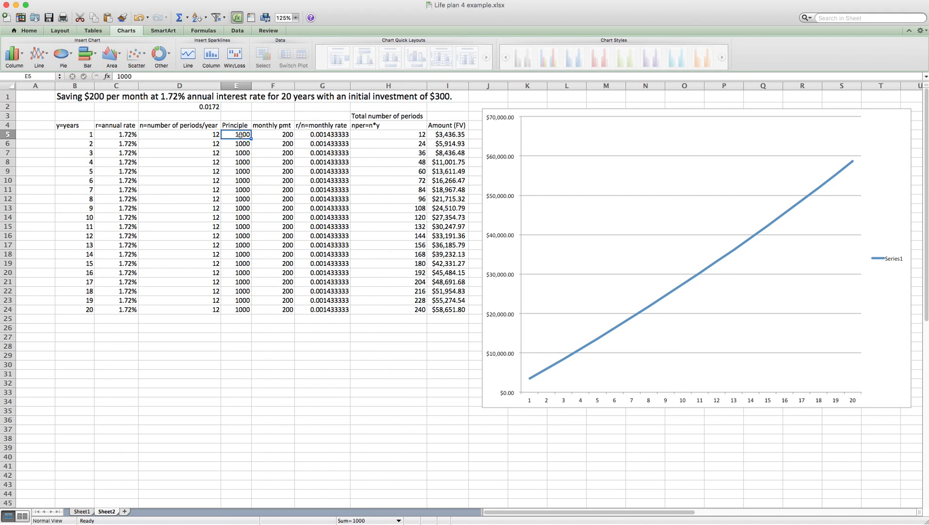
{"action": "type", "text": "300"}
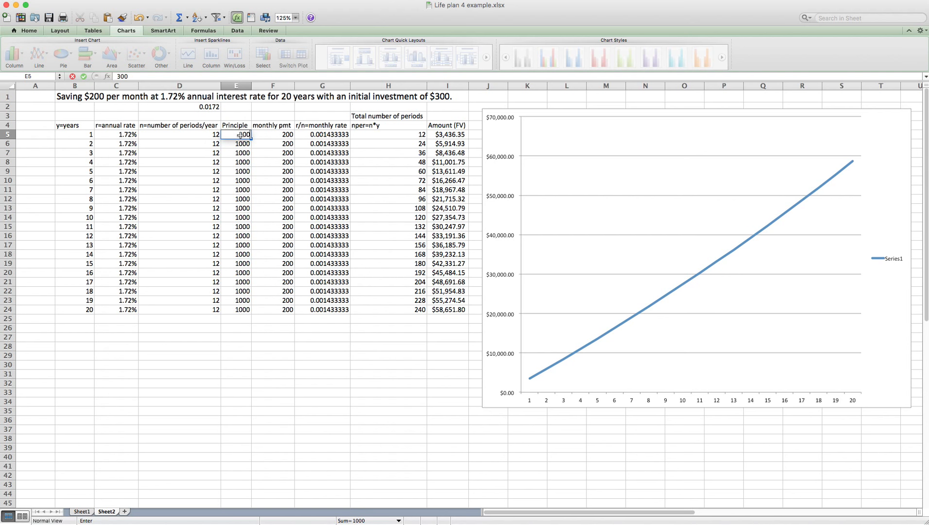
{"action": "left_click", "coordinate": [240, 136]}
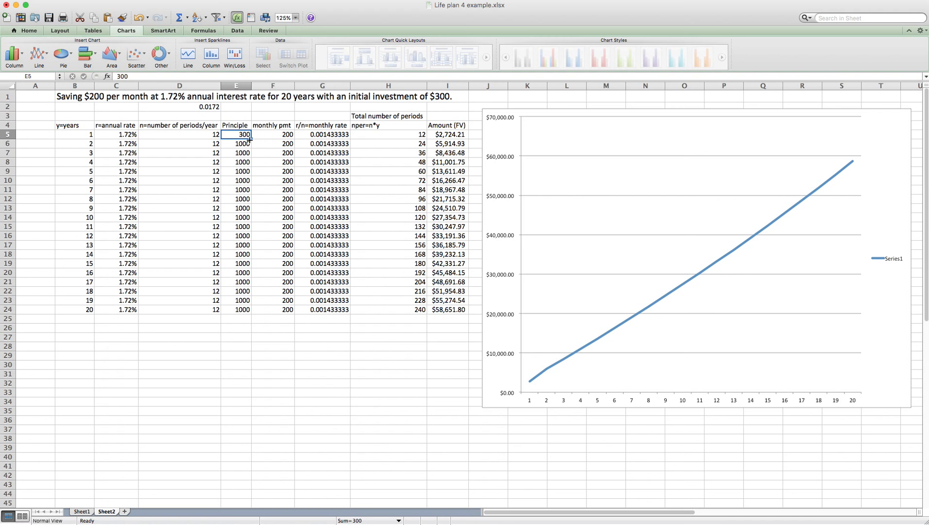
{"action": "left_click_drag", "start_coordinate": [251, 140], "coordinate": [249, 313]}
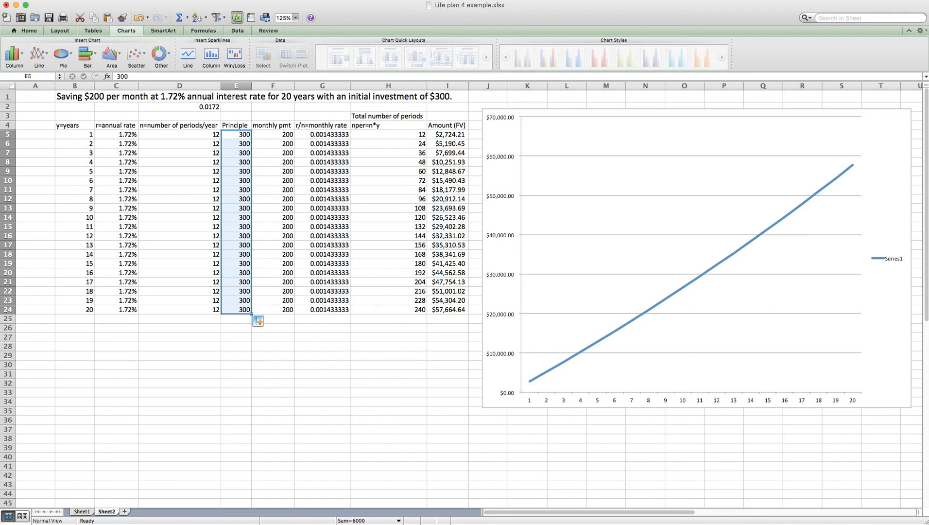
{"action": "right_click", "coordinate": [455, 524]}
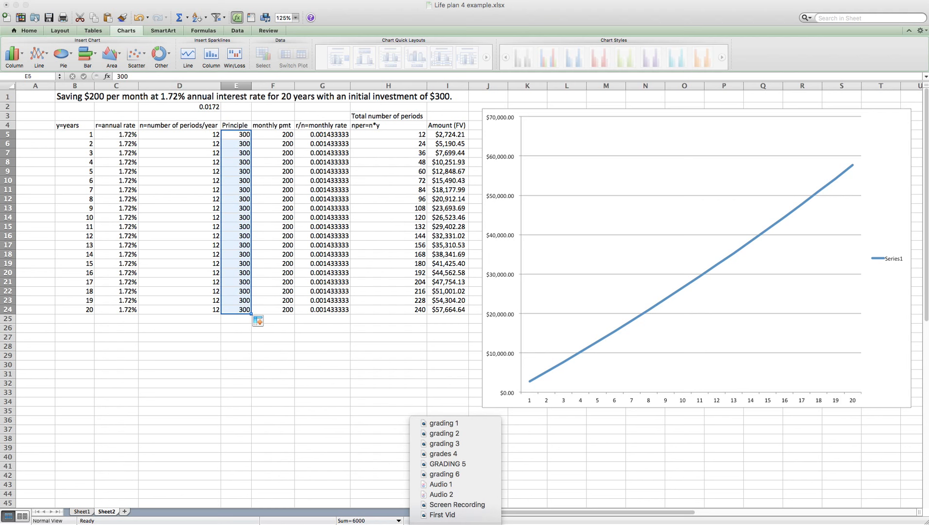